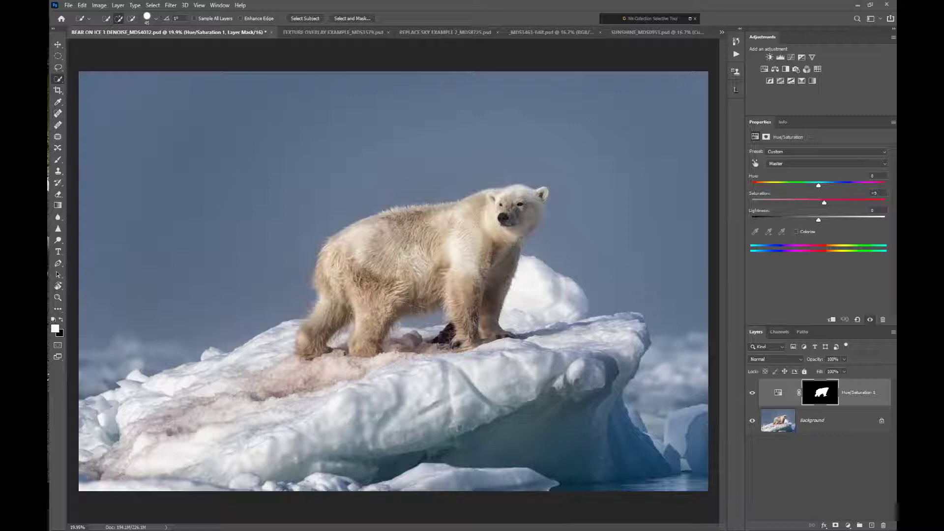
- Close the polar bear document without saving its changes
{"action": "left_click", "coordinate": [270, 32]}
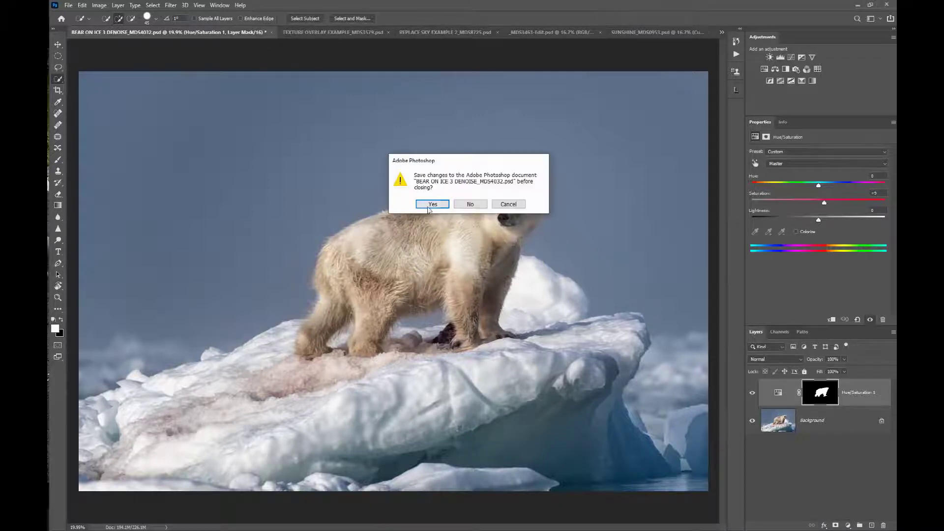
{"action": "left_click", "coordinate": [466, 206]}
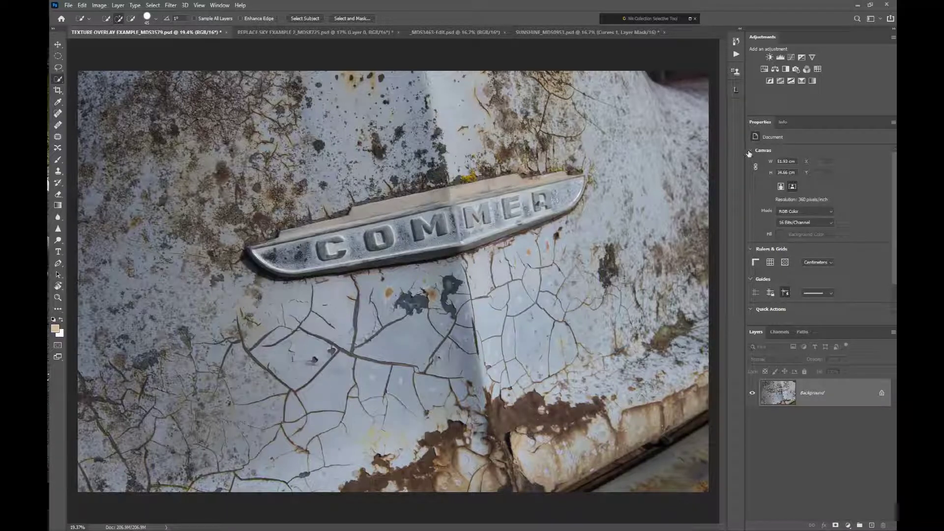
- Add a Curves adjustment layer above the COMMER badge photo, set its blend mode to Multiply and compare with the layer hidden
{"action": "left_click", "coordinate": [790, 58]}
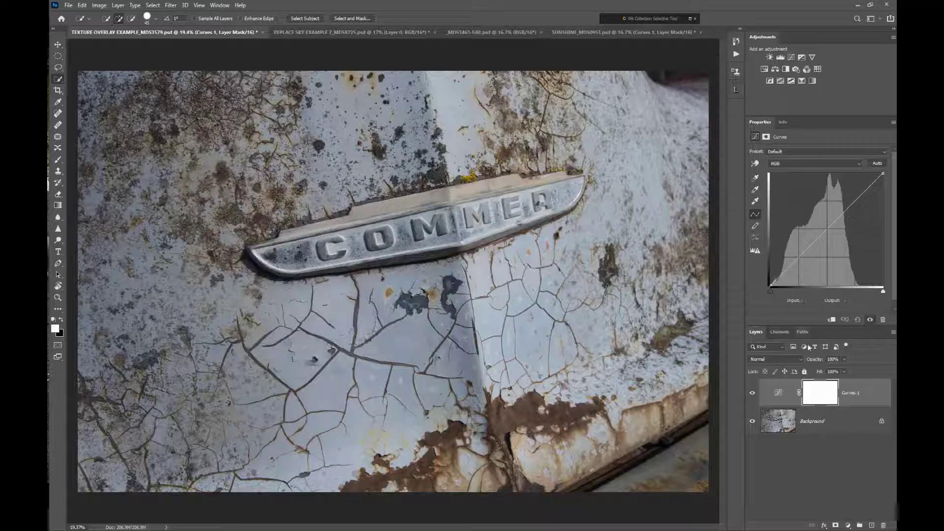
{"action": "left_click", "coordinate": [783, 360]}
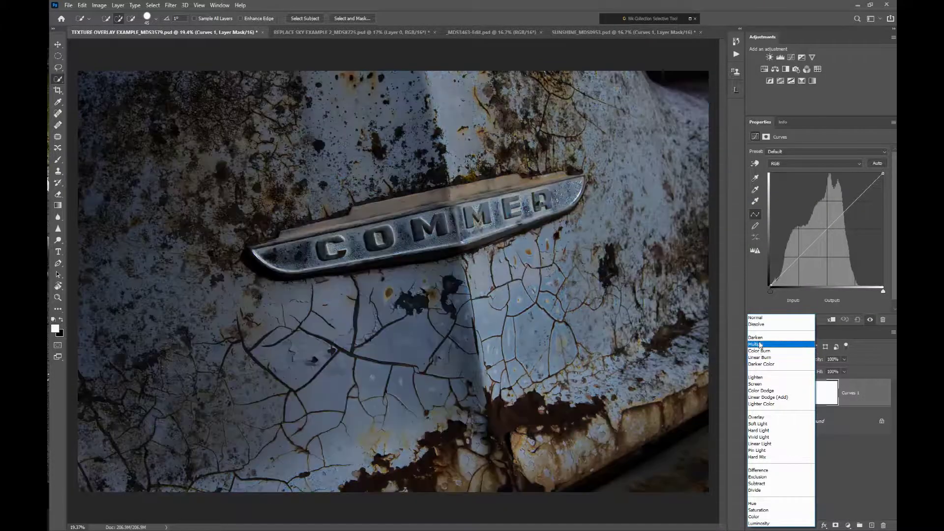
{"action": "left_click", "coordinate": [760, 344]}
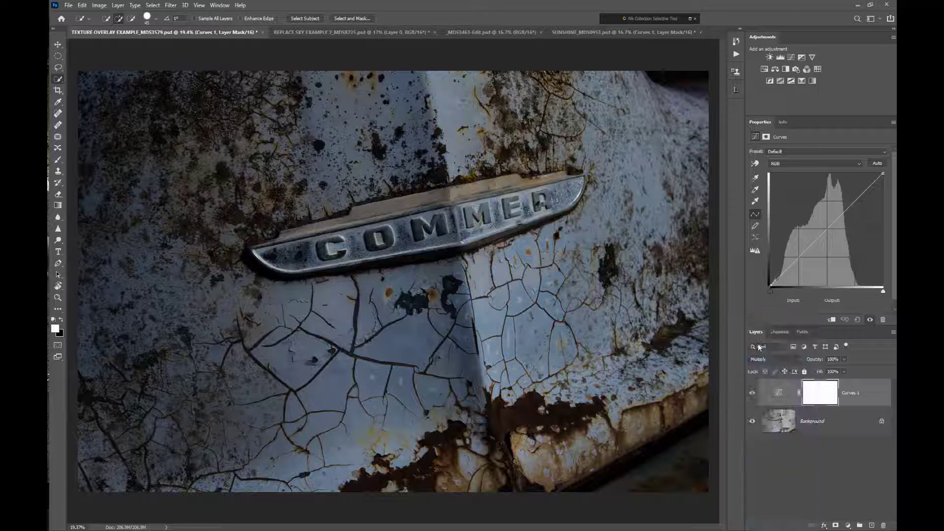
{"action": "left_click", "coordinate": [753, 393]}
{"action": "left_click", "coordinate": [753, 393]}
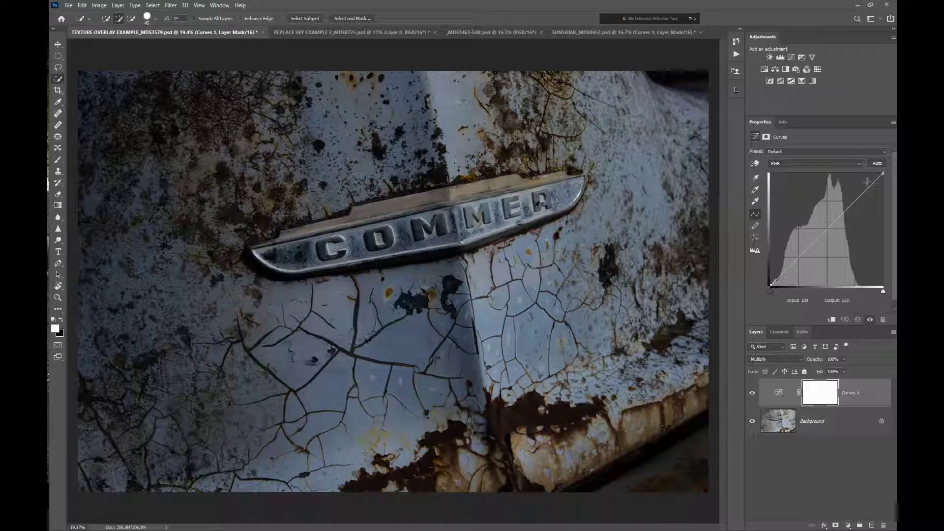
- Change the Curves layer's blend mode to Overlay and toggle its visibility to compare the contrast effect
{"action": "left_click", "coordinate": [767, 361]}
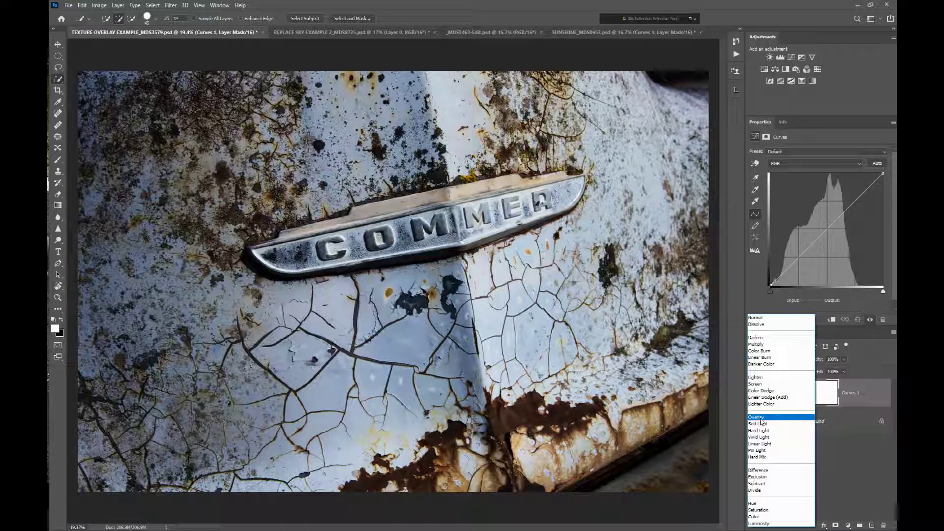
{"action": "left_click", "coordinate": [760, 417]}
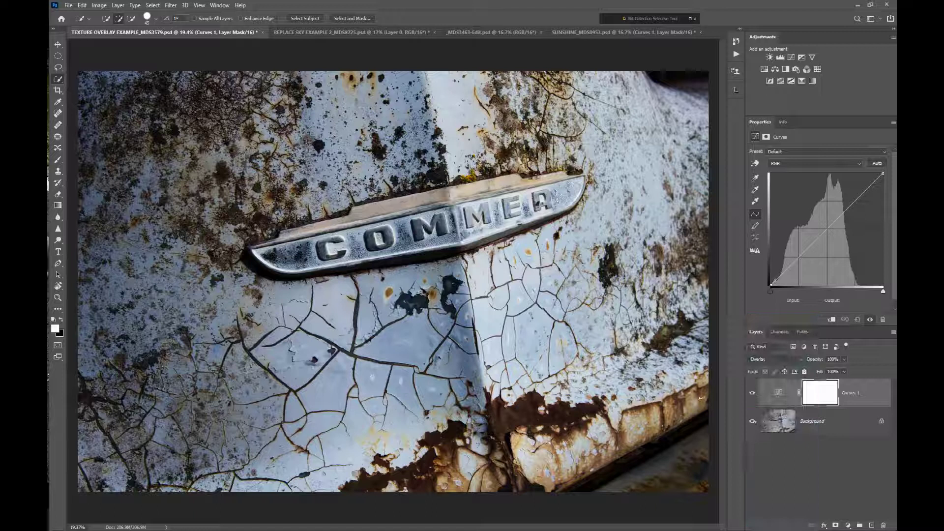
{"action": "left_click", "coordinate": [752, 393]}
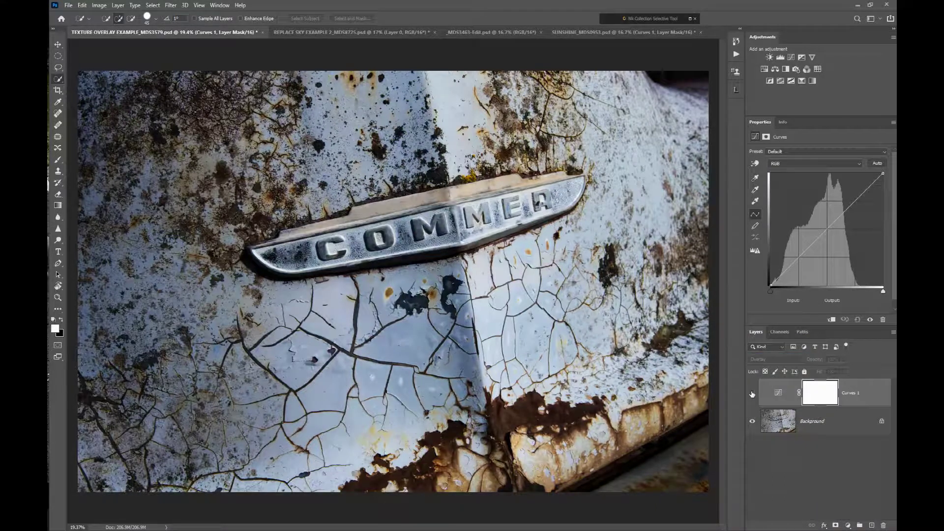
{"action": "left_click", "coordinate": [751, 392]}
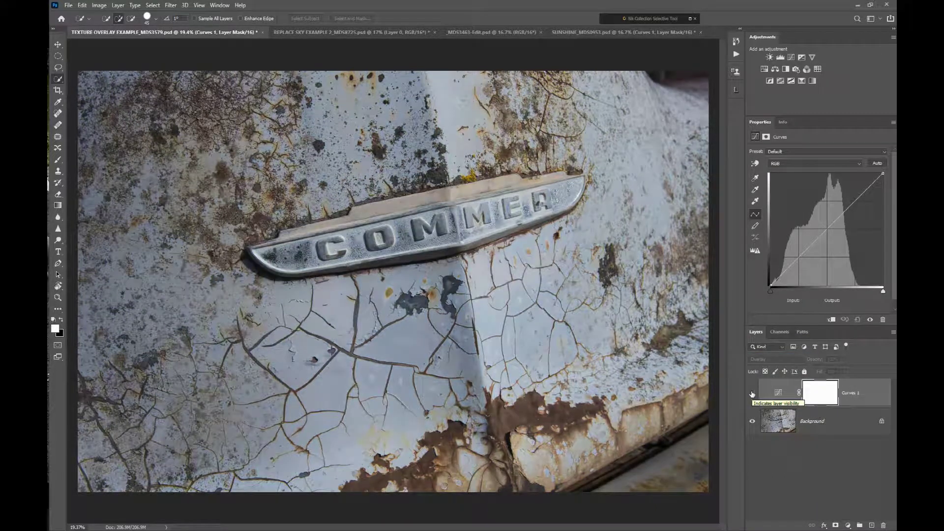
{"action": "left_click", "coordinate": [752, 393]}
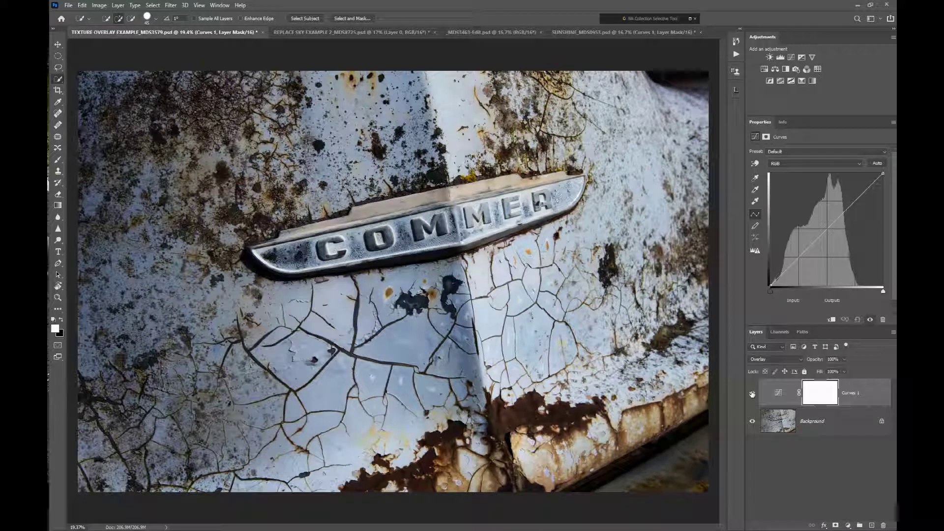
- Return the Curves layer's blend mode to Normal
{"action": "left_click", "coordinate": [763, 358]}
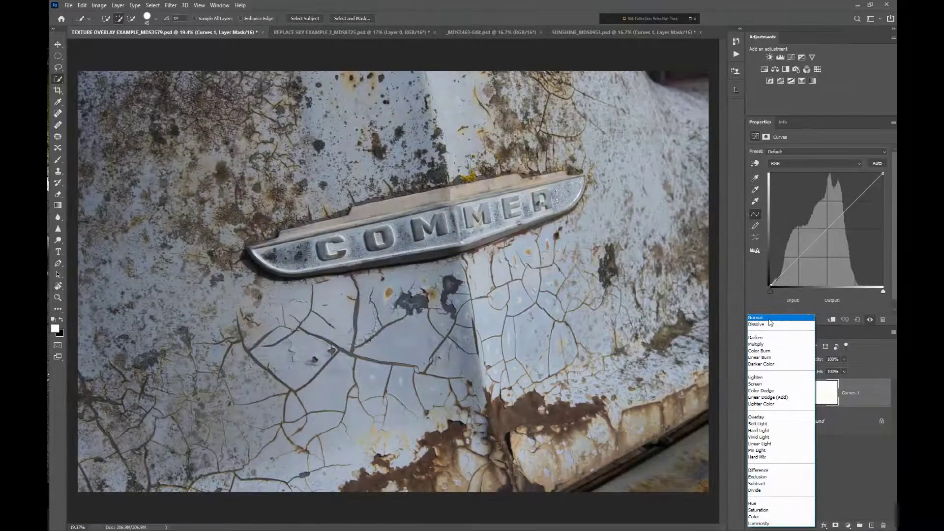
{"action": "left_click", "coordinate": [770, 320]}
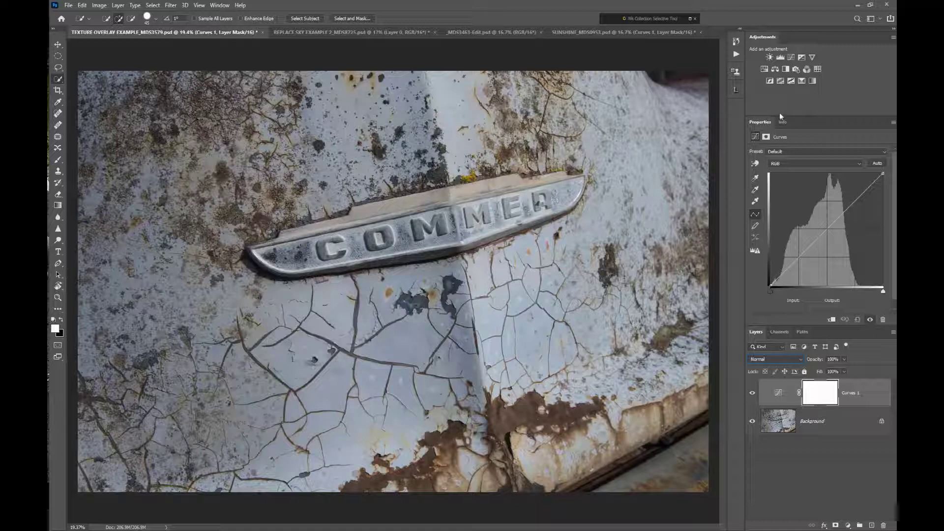
{"action": "left_click", "coordinate": [847, 525]}
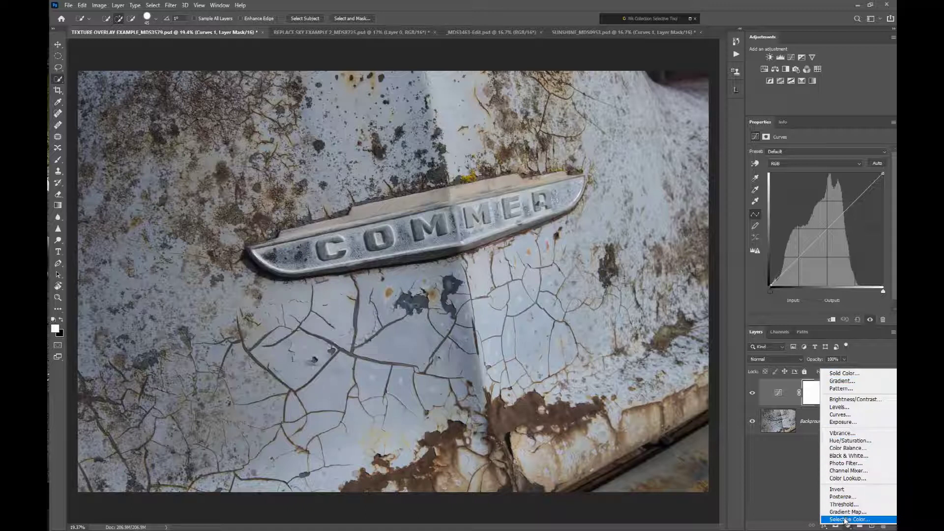
{"action": "left_click", "coordinate": [800, 511]}
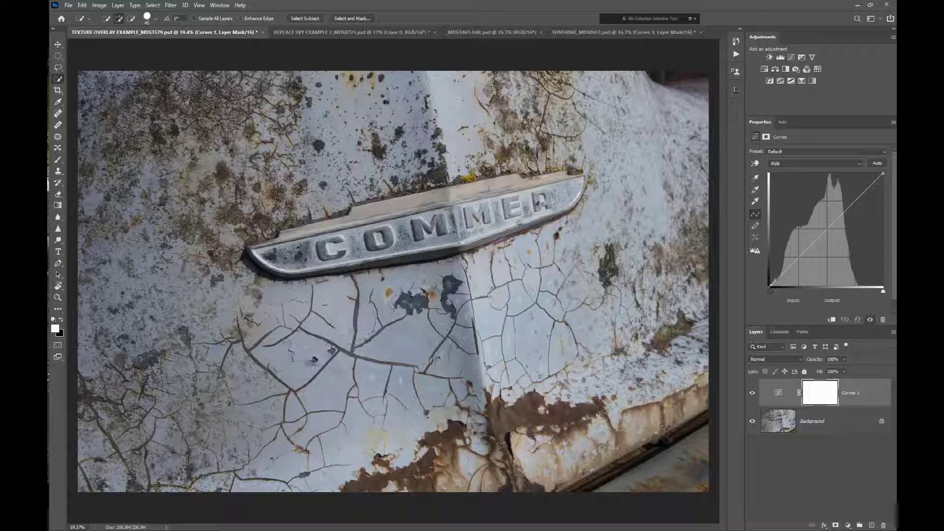
{"action": "left_click", "coordinate": [118, 5]}
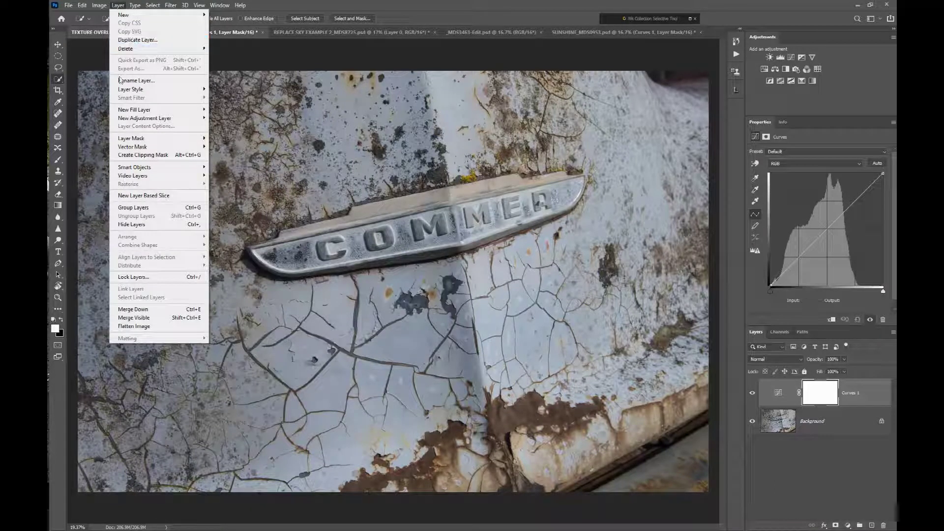
{"action": "mouse_move", "coordinate": [120, 118]}
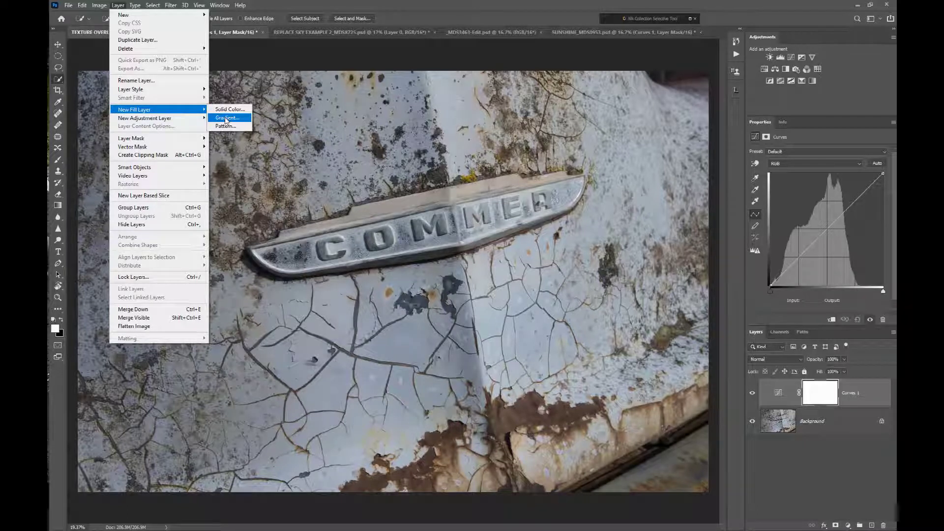
{"action": "left_click", "coordinate": [230, 55]}
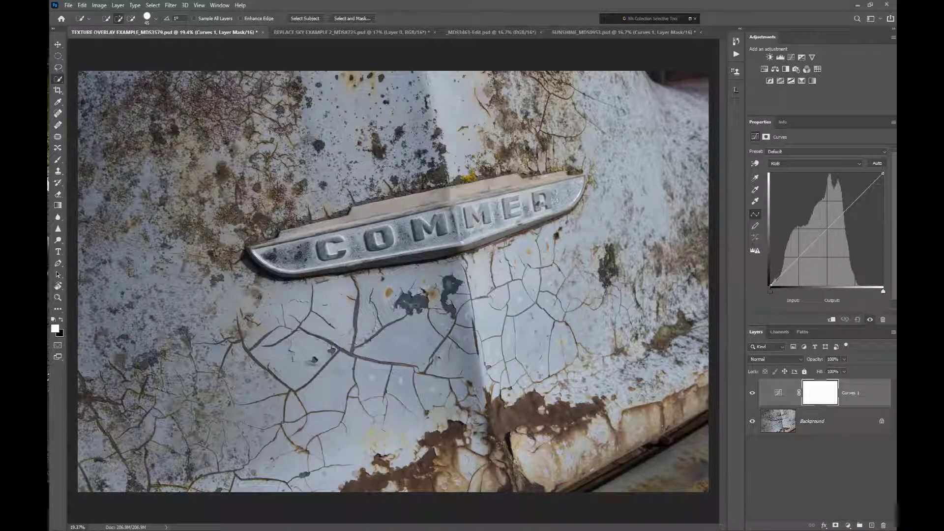
{"action": "scroll", "coordinate": [236, 129], "scroll_direction": "down", "scroll_amount": 1}
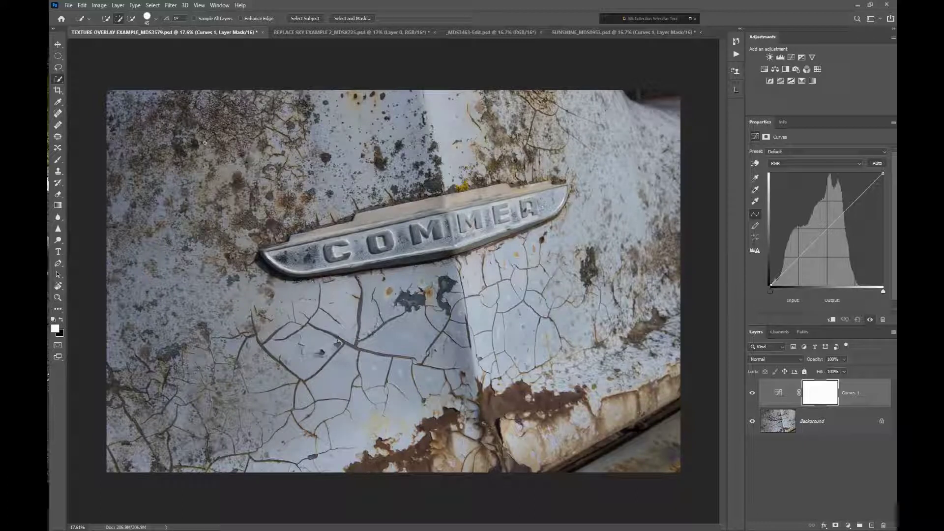
{"action": "scroll", "coordinate": [204, 143], "scroll_direction": "up", "scroll_amount": 1}
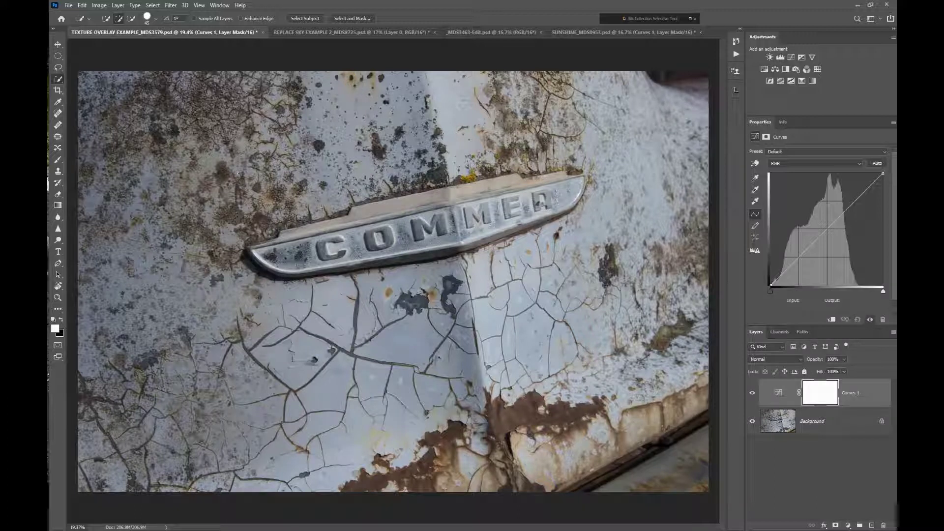
- Copy the rust texture image from _MDS3463-Edit.psd into the COMMER badge document as a new layer, centred over the photo
{"action": "left_click", "coordinate": [471, 33]}
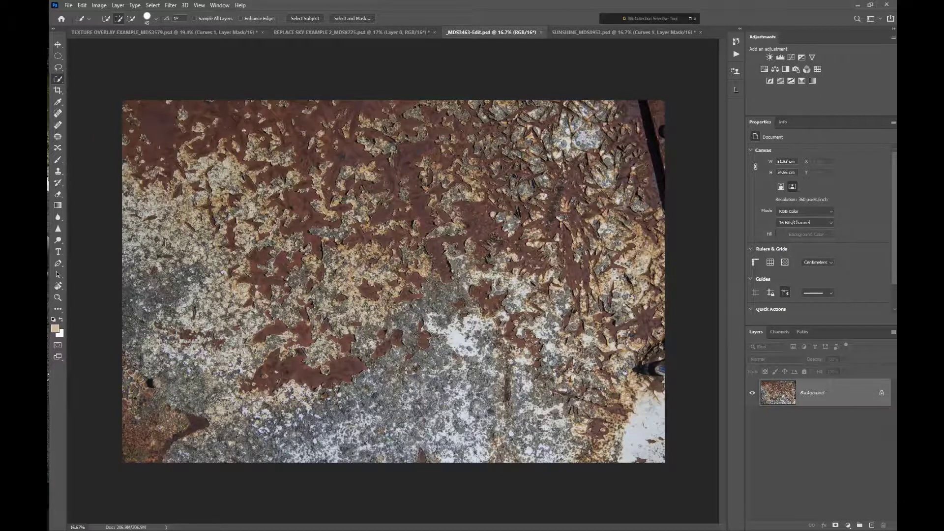
{"action": "scroll", "coordinate": [248, 129], "scroll_direction": "up", "scroll_amount": 1}
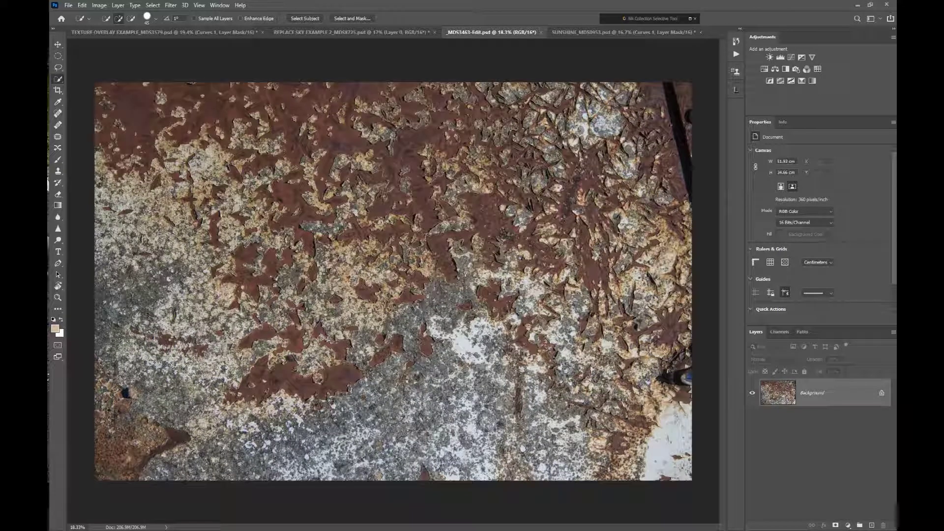
{"action": "left_click", "coordinate": [57, 45]}
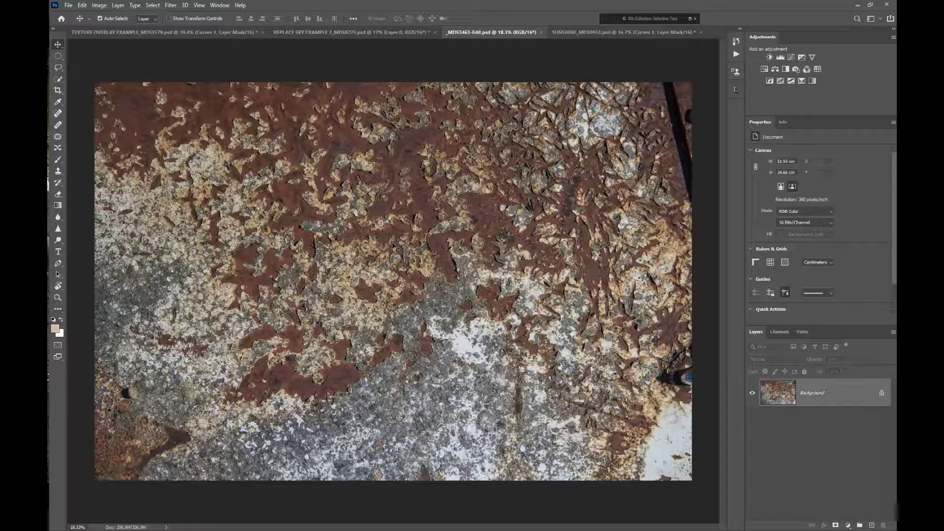
{"action": "left_click_drag", "start_coordinate": [392, 242], "coordinate": [210, 35]}
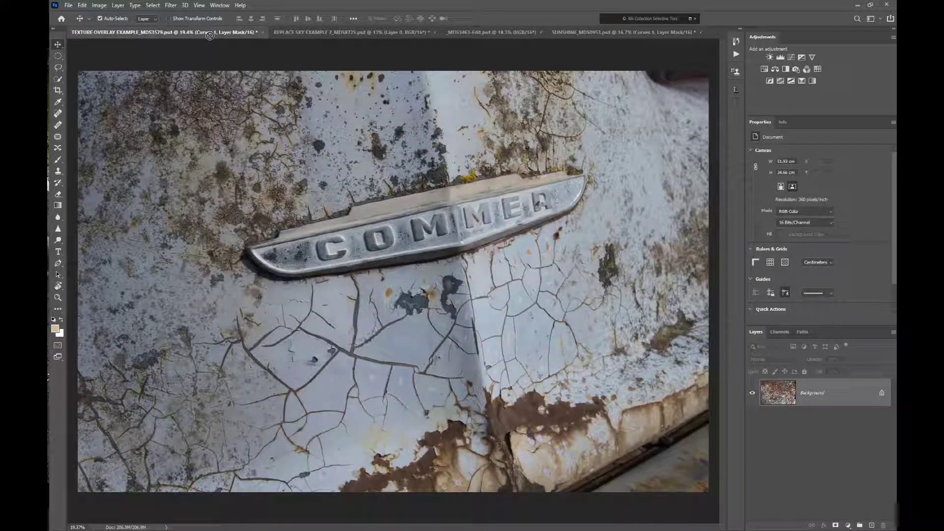
{"action": "left_click_drag", "start_coordinate": [210, 36], "coordinate": [438, 274]}
{"action": "left_click_drag", "start_coordinate": [440, 270], "coordinate": [441, 269]}
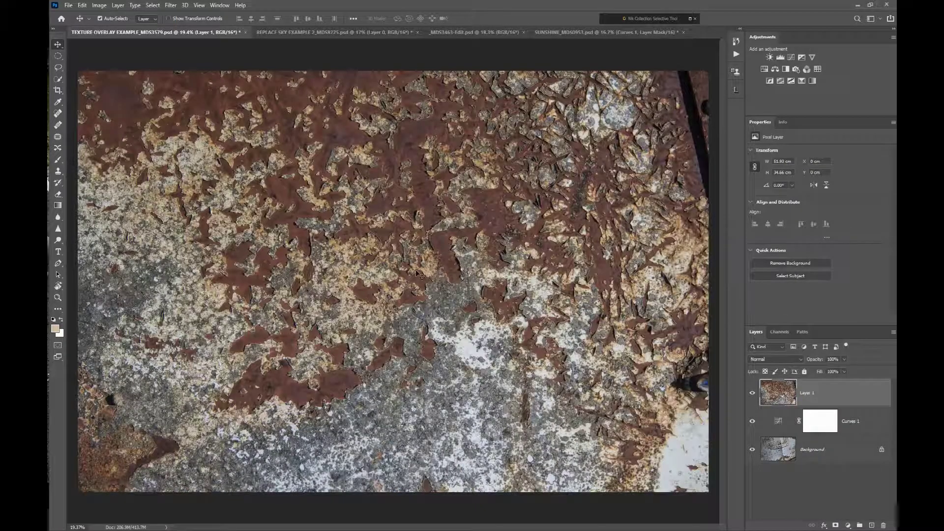
- Delete the Curves adjustment layer between the rust texture and the background photo
{"action": "scroll", "coordinate": [396, 261], "scroll_direction": "down", "scroll_amount": 1}
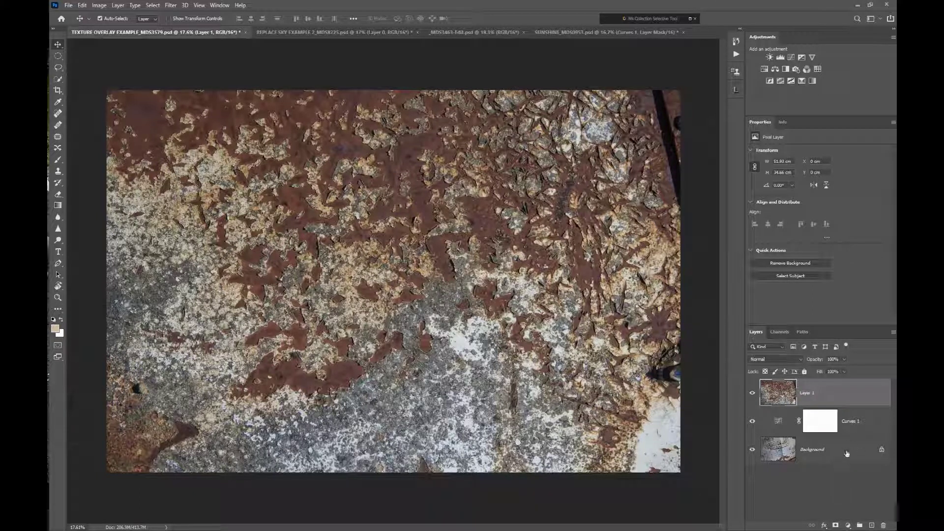
{"action": "left_click", "coordinate": [820, 457]}
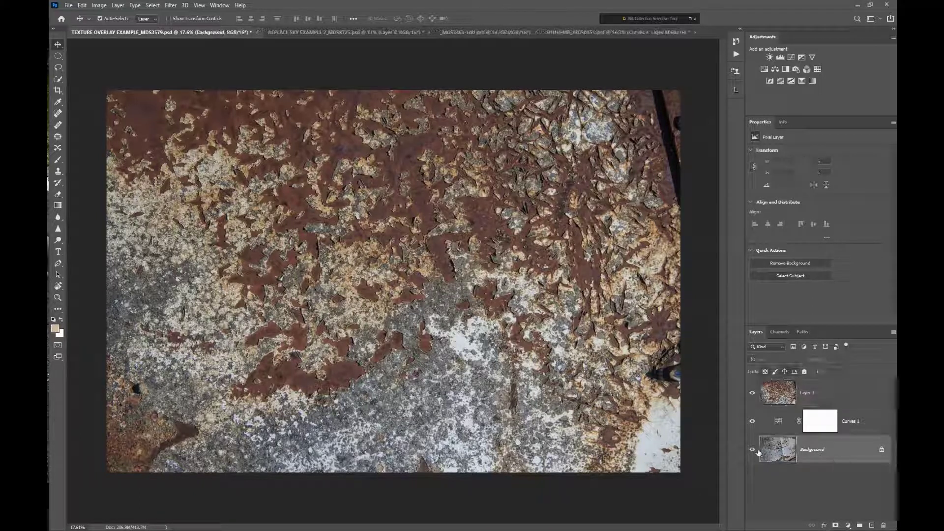
{"action": "left_click", "coordinate": [868, 426]}
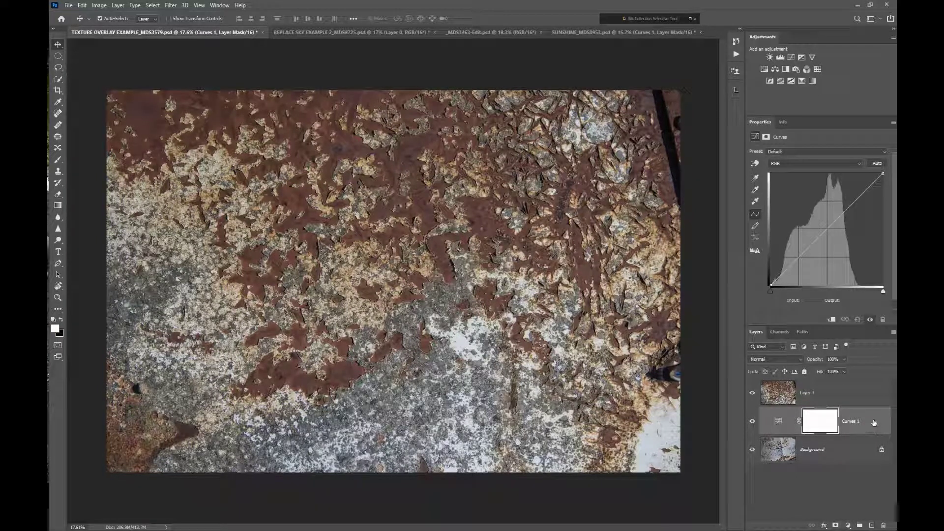
{"action": "left_click_drag", "start_coordinate": [874, 423], "coordinate": [884, 525]}
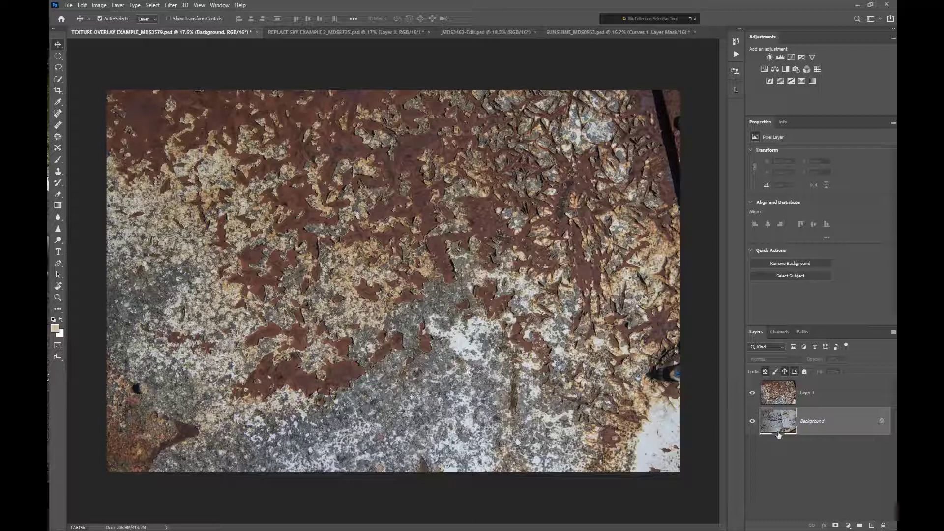
- Preview the rust texture layer at reduced opacity, restore it to 100%, and set the layer's blend mode to Overlay
{"action": "left_click", "coordinate": [767, 383]}
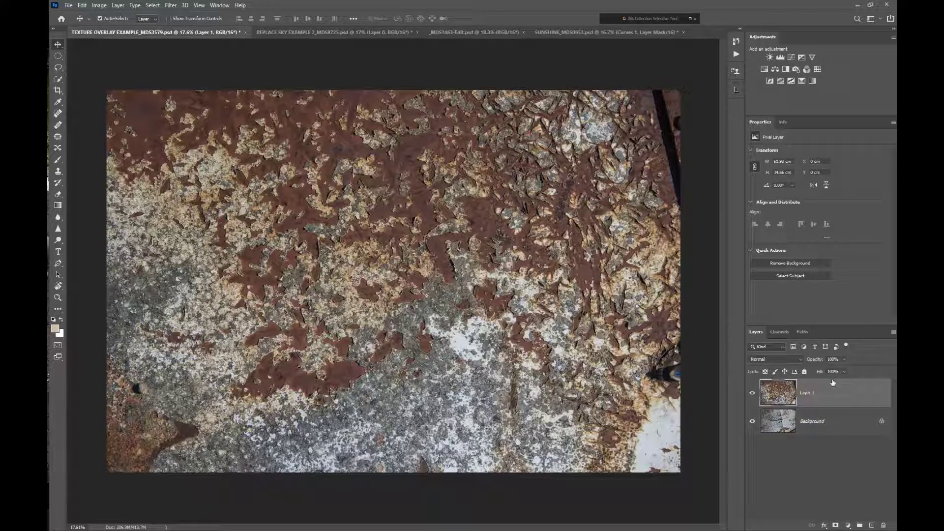
{"action": "left_click", "coordinate": [843, 359]}
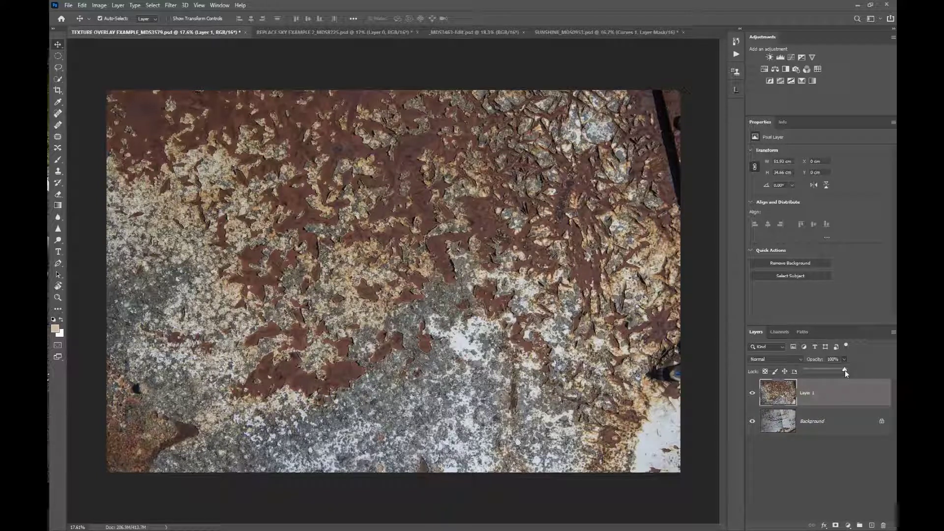
{"action": "left_click_drag", "start_coordinate": [821, 375], "coordinate": [856, 372]}
{"action": "left_click", "coordinate": [764, 359]}
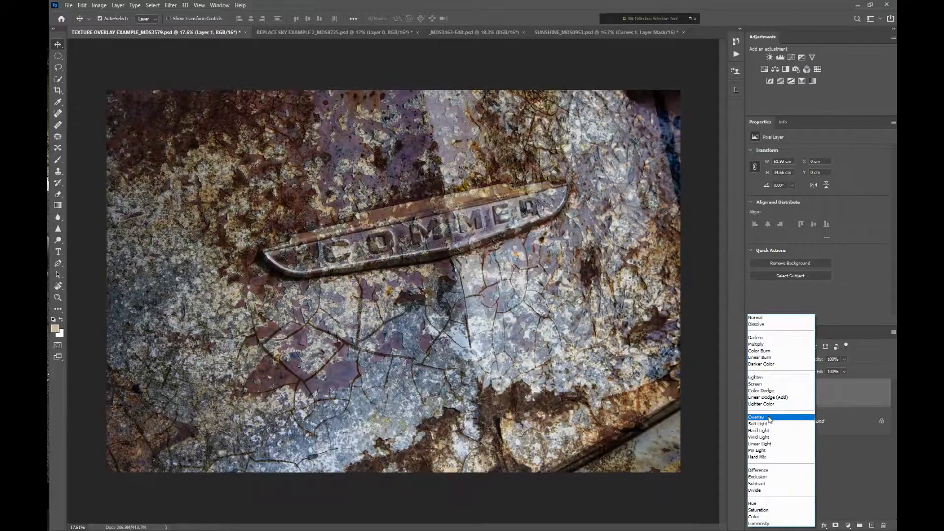
{"action": "left_click", "coordinate": [769, 417]}
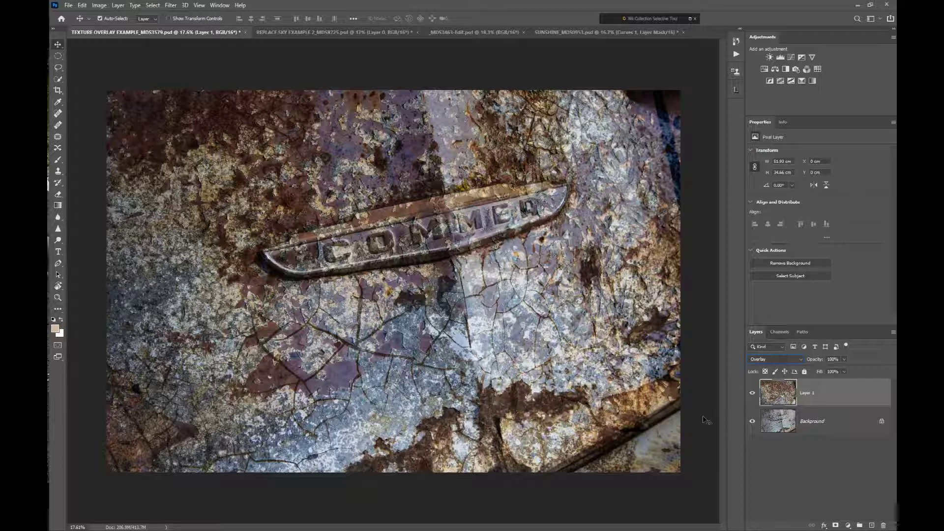
- Lower the rust texture layer's opacity to 72%
{"action": "left_click", "coordinate": [844, 360]}
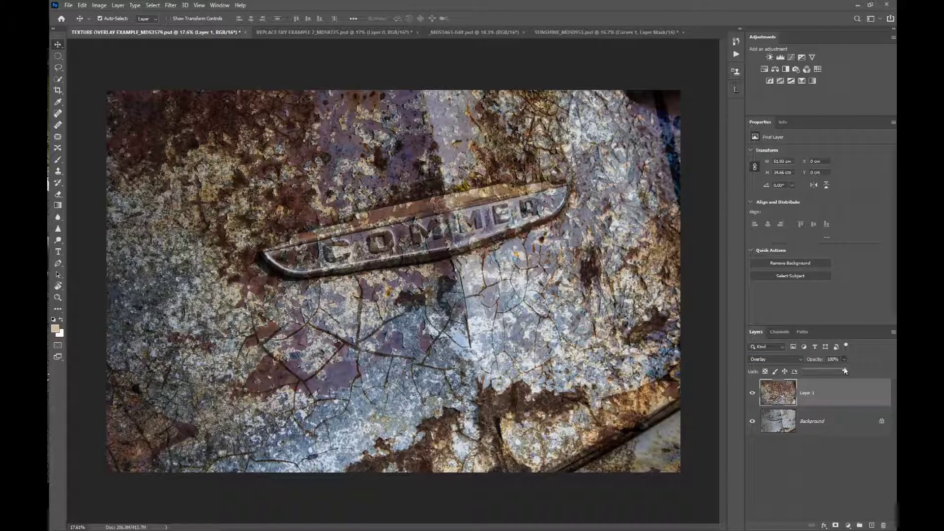
{"action": "left_click_drag", "start_coordinate": [843, 370], "coordinate": [829, 366]}
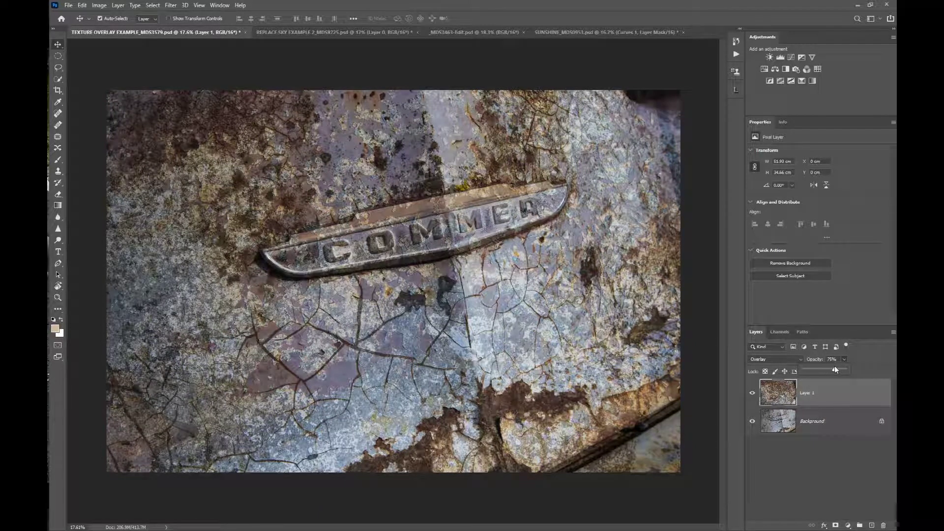
{"action": "left_click_drag", "start_coordinate": [828, 369], "coordinate": [833, 368]}
- Add a white layer mask to the rust texture layer and ready the Brush tool with black as the foreground colour
{"action": "scroll", "coordinate": [375, 270], "scroll_direction": "up", "scroll_amount": 1}
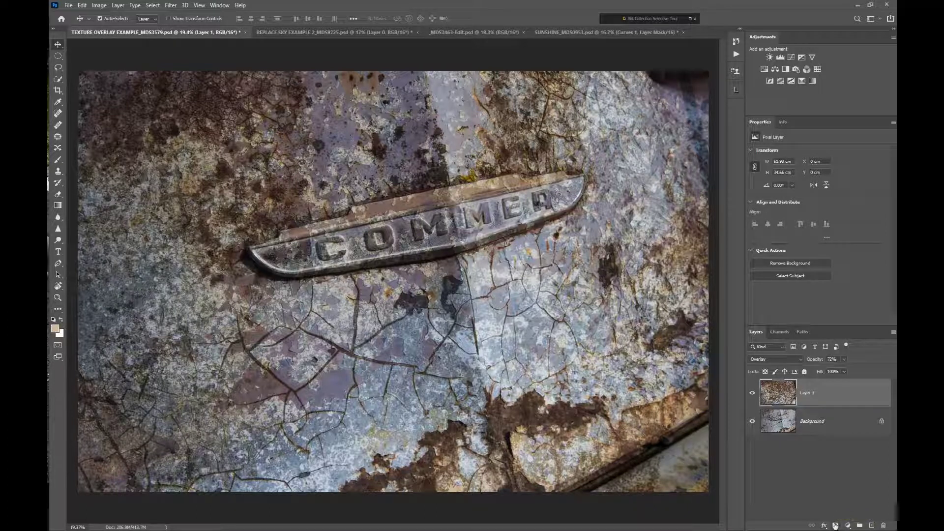
{"action": "left_click", "coordinate": [836, 525]}
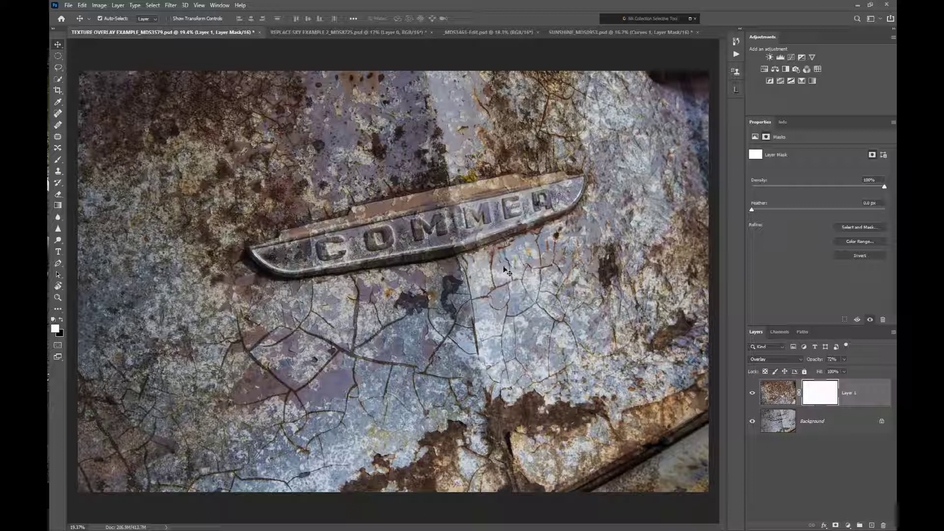
{"action": "left_click", "coordinate": [57, 161]}
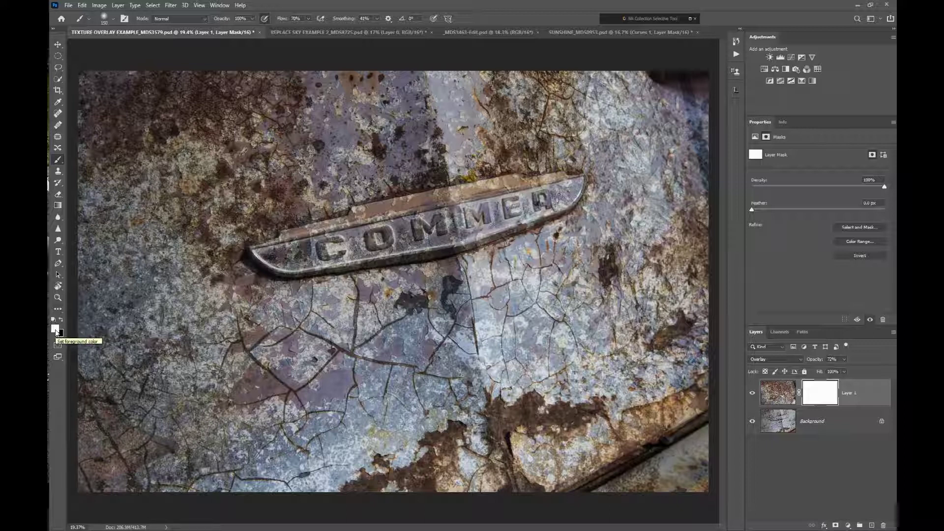
{"action": "key", "text": "x"}
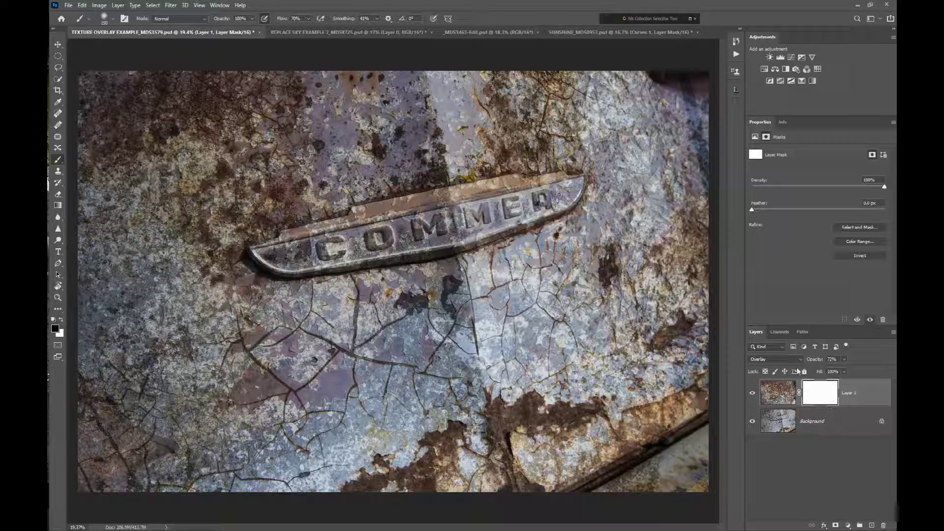
- Paint black on the mask over the COMMER badge from its left tip to the second M, using a brush enlarged to 400 px
{"action": "scroll", "coordinate": [324, 251], "scroll_direction": "up", "scroll_amount": 5}
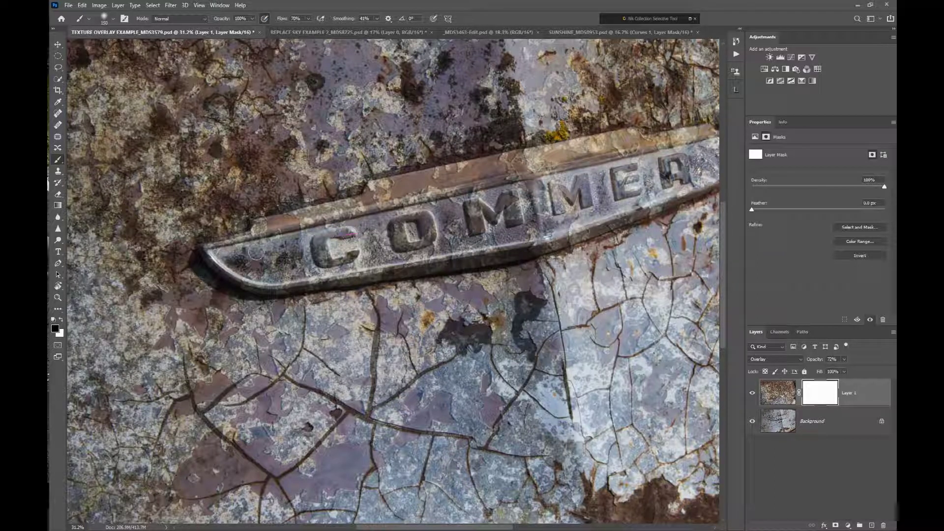
{"action": "mouse_move", "coordinate": [281, 263]}
{"action": "left_mouse_down"}
{"action": "mouse_move", "coordinate": [231, 256]}
{"action": "mouse_move", "coordinate": [235, 276]}
{"action": "mouse_move", "coordinate": [277, 286]}
{"action": "mouse_move", "coordinate": [497, 258]}
{"action": "mouse_move", "coordinate": [452, 241]}
{"action": "mouse_move", "coordinate": [366, 256]}
{"action": "mouse_move", "coordinate": [388, 259]}
{"action": "mouse_move", "coordinate": [386, 231]}
{"action": "mouse_move", "coordinate": [207, 251]}
{"action": "mouse_move", "coordinate": [230, 265]}
{"action": "mouse_move", "coordinate": [327, 210]}
{"action": "mouse_move", "coordinate": [386, 203]}
{"action": "mouse_move", "coordinate": [374, 187]}
{"action": "mouse_move", "coordinate": [440, 190]}
{"action": "mouse_move", "coordinate": [393, 204]}
{"action": "mouse_move", "coordinate": [386, 231]}
{"action": "mouse_move", "coordinate": [396, 238]}
{"action": "mouse_move", "coordinate": [406, 221]}
{"action": "mouse_move", "coordinate": [465, 227]}
{"action": "mouse_move", "coordinate": [526, 212]}
{"action": "mouse_move", "coordinate": [433, 190]}
{"action": "mouse_move", "coordinate": [585, 167]}
{"action": "mouse_move", "coordinate": [541, 228]}
{"action": "mouse_move", "coordinate": [588, 209]}
{"action": "mouse_move", "coordinate": [551, 222]}
{"action": "mouse_move", "coordinate": [585, 216]}
{"action": "mouse_move", "coordinate": [572, 206]}
{"action": "mouse_move", "coordinate": [487, 199]}
{"action": "mouse_move", "coordinate": [426, 212]}
{"action": "mouse_move", "coordinate": [561, 222]}
{"action": "mouse_move", "coordinate": [612, 157]}
{"action": "mouse_move", "coordinate": [583, 182]}
{"action": "mouse_move", "coordinate": [654, 189]}
{"action": "mouse_move", "coordinate": [661, 175]}
{"action": "mouse_move", "coordinate": [514, 212]}
{"action": "left_mouse_up"}
{"action": "key", "text": "bracketright"}
{"action": "key", "text": "bracketright"}
{"action": "key", "text": "bracketright"}
{"action": "key", "text": "bracketright"}
{"action": "key", "text": "bracketright"}
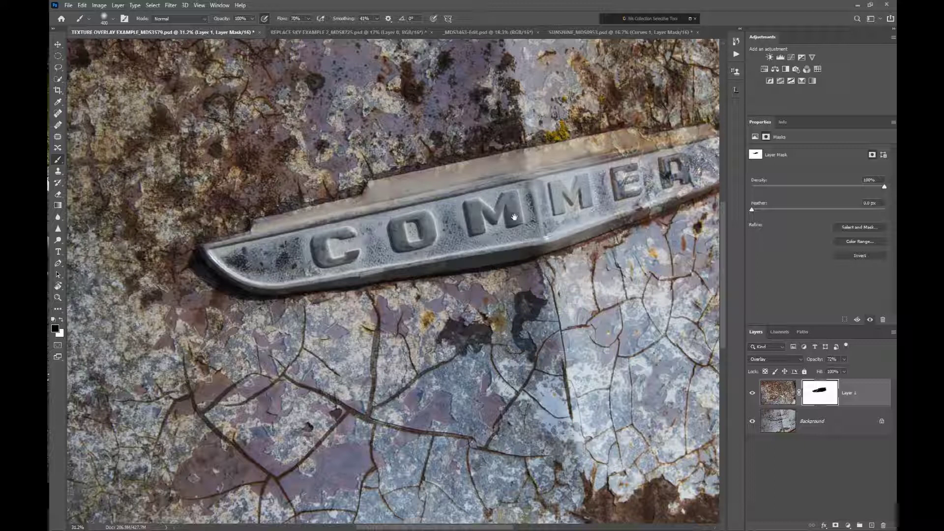
- Mask the rust texture off the badge's remaining right end, using a brush reduced to 100 px for the upper edge
{"action": "left_click_drag", "start_coordinate": [514, 217], "coordinate": [335, 262]}
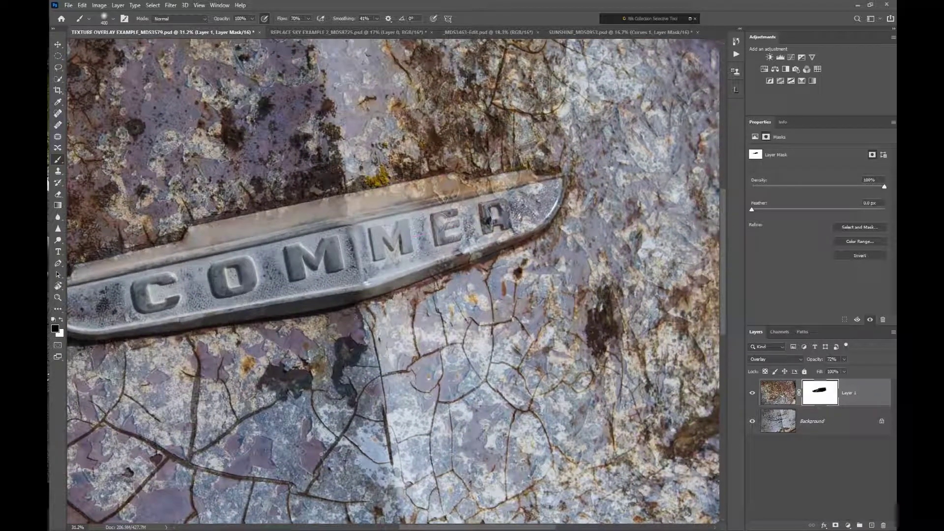
{"action": "mouse_move", "coordinate": [416, 268]}
{"action": "left_mouse_down"}
{"action": "mouse_move", "coordinate": [403, 248]}
{"action": "mouse_move", "coordinate": [467, 238]}
{"action": "mouse_move", "coordinate": [541, 202]}
{"action": "mouse_move", "coordinate": [423, 202]}
{"action": "left_mouse_up"}
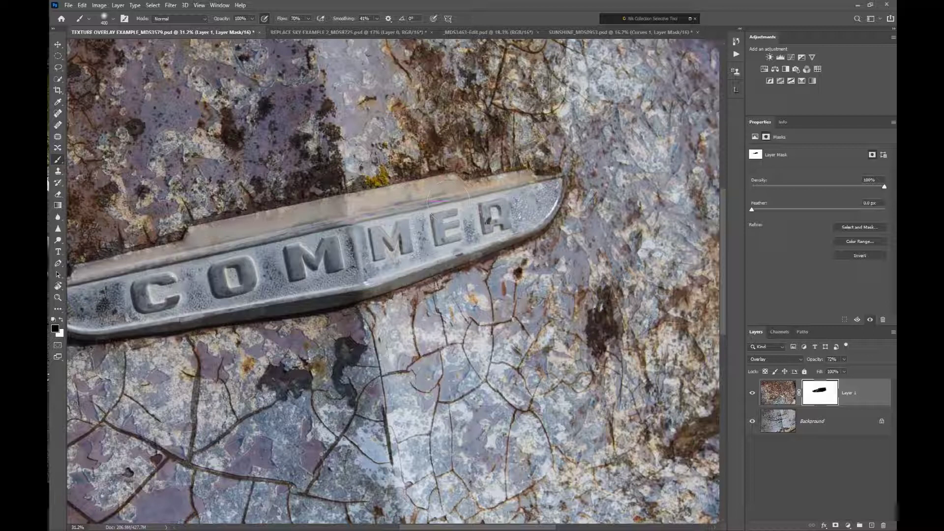
{"action": "key", "text": "bracketleft"}
{"action": "key", "text": "bracketleft"}
{"action": "key", "text": "bracketleft"}
{"action": "key", "text": "bracketleft"}
{"action": "key", "text": "bracketleft"}
{"action": "key", "text": "bracketleft"}
{"action": "key", "text": "bracketleft"}
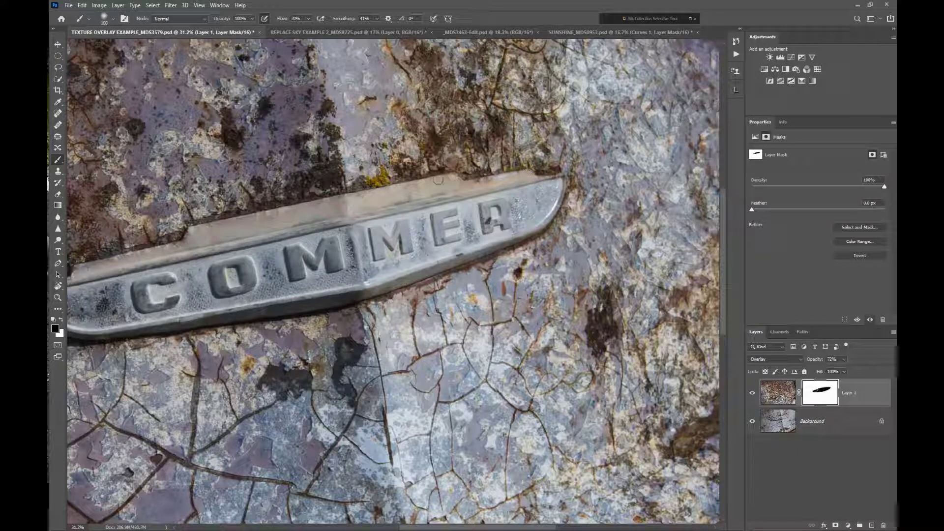
- Hide and show the rust texture layer to compare the whole photo with and without the overlay
{"action": "scroll", "coordinate": [230, 233], "scroll_direction": "down", "scroll_amount": 3}
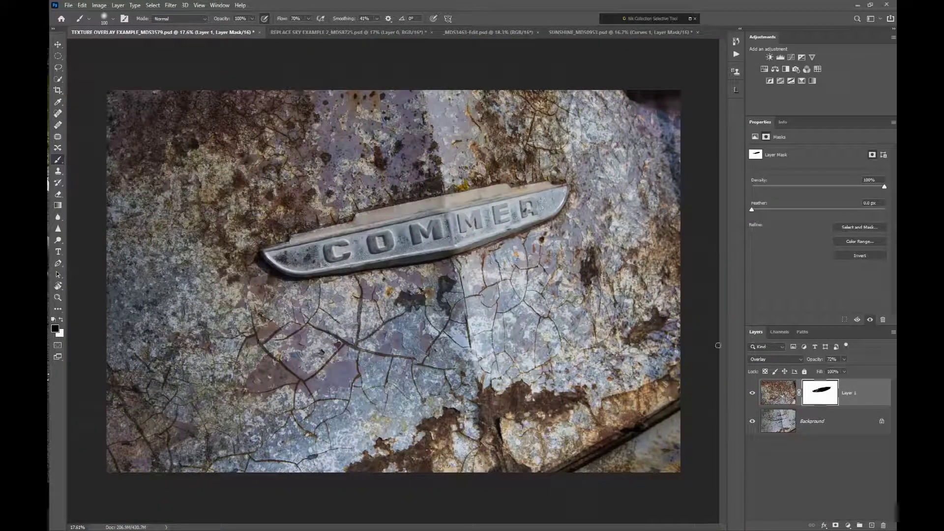
{"action": "left_click", "coordinate": [752, 393]}
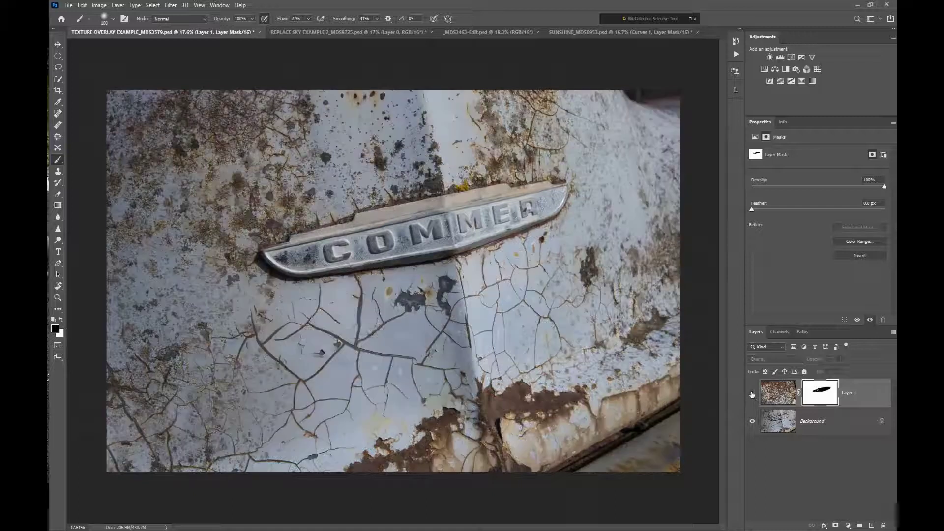
{"action": "left_click", "coordinate": [751, 393]}
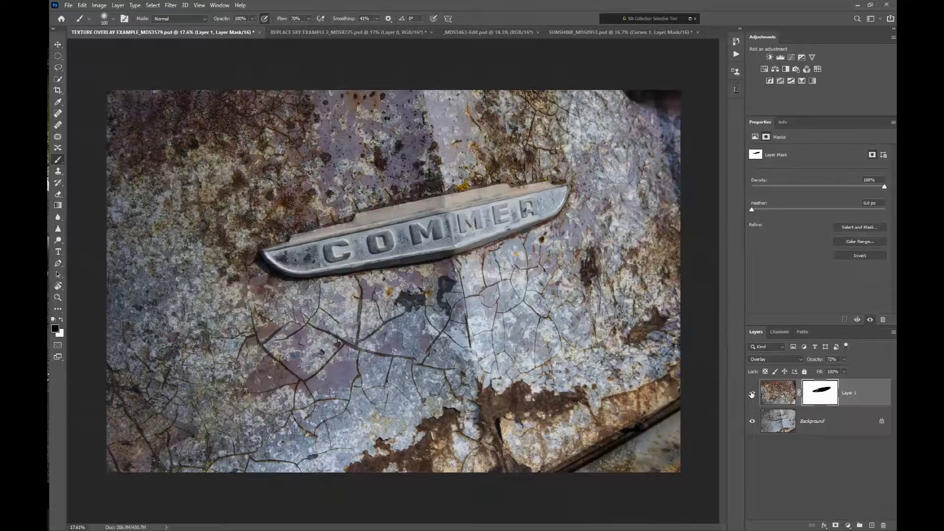
- Add a Curves adjustment layer above the rust texture, set its white point input to 226 using the clipping preview, and compare before and after
{"action": "left_click", "coordinate": [778, 395]}
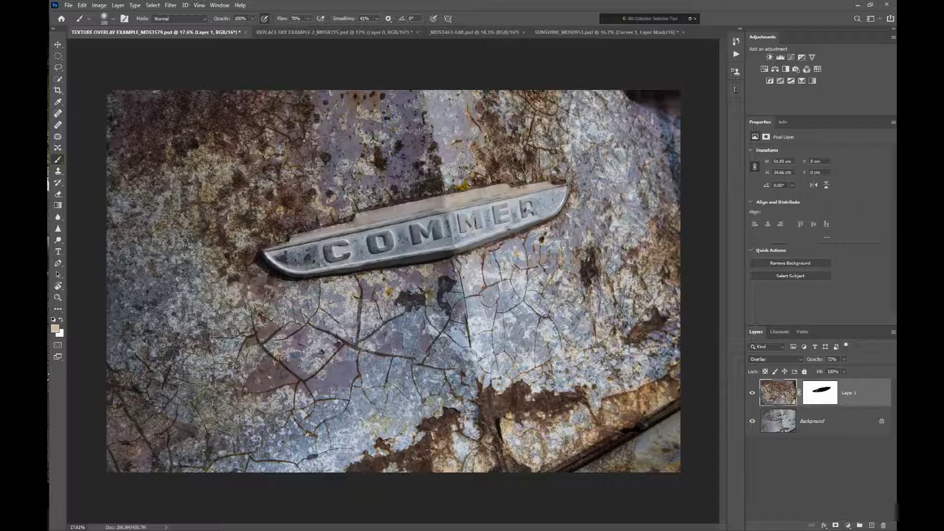
{"action": "left_click", "coordinate": [790, 58]}
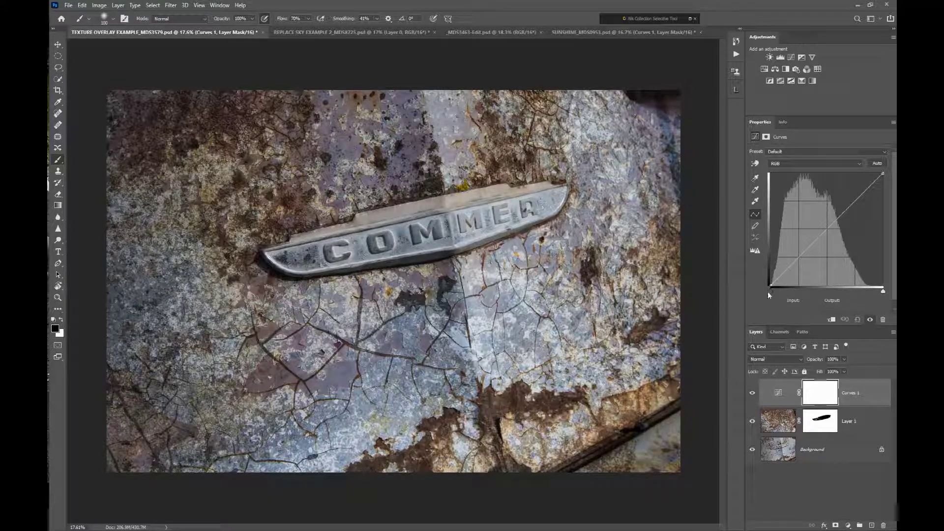
{"action": "left_click", "coordinate": [883, 291], "text": "alt"}
{"action": "left_click_drag", "start_coordinate": [883, 291], "coordinate": [850, 291]}
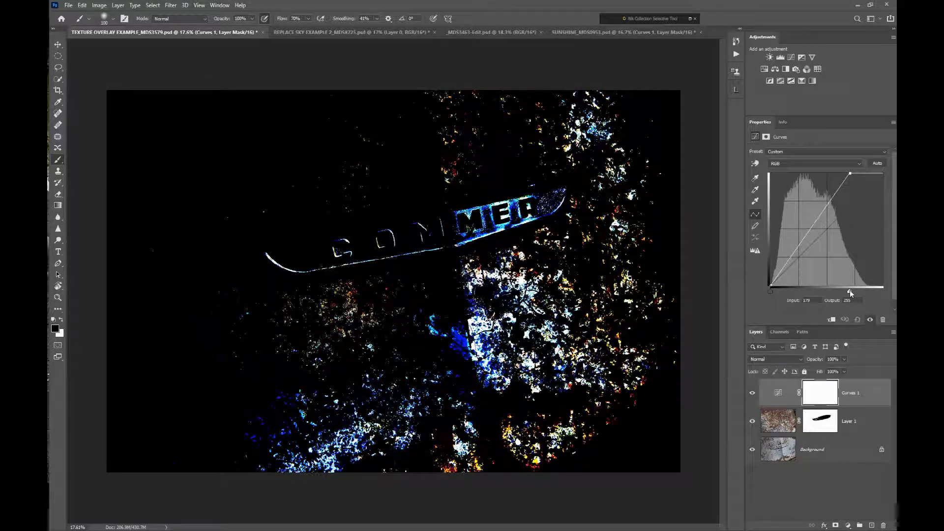
{"action": "left_click_drag", "start_coordinate": [850, 290], "coordinate": [870, 290]}
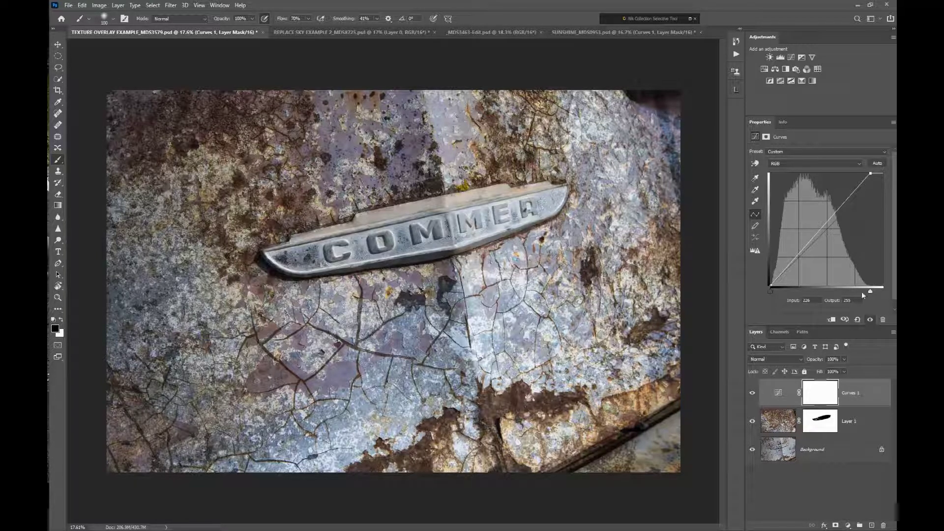
{"action": "left_click", "coordinate": [751, 394]}
{"action": "left_click", "coordinate": [751, 394]}
- Set the Curves layer's black point input to 6 using the clipping preview and compare the photo with the adjustment off and on
{"action": "left_click", "coordinate": [770, 291], "text": "alt"}
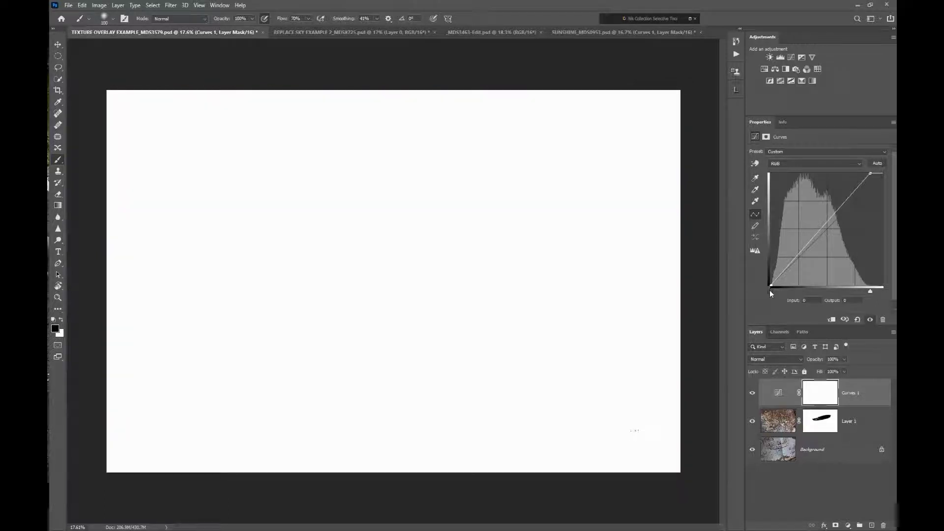
{"action": "left_click_drag", "start_coordinate": [771, 290], "coordinate": [772, 291]}
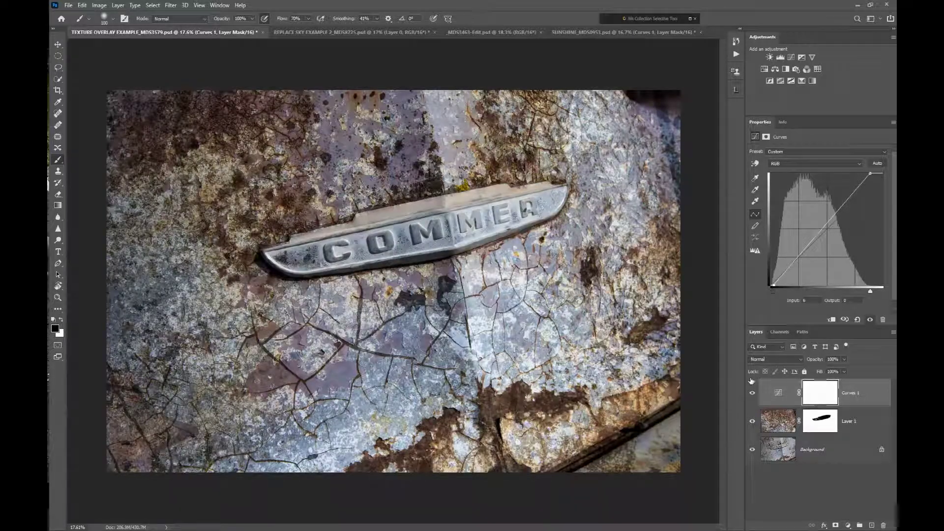
{"action": "left_click", "coordinate": [752, 394]}
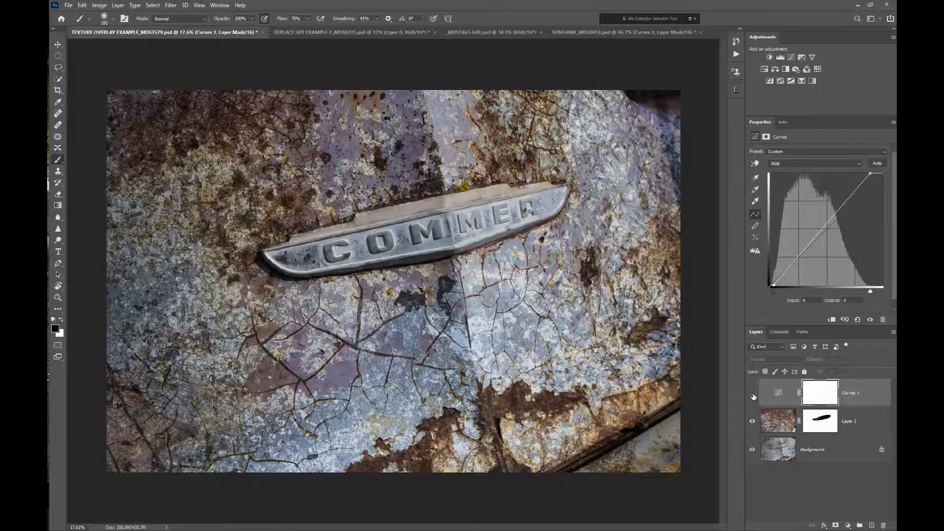
{"action": "left_click", "coordinate": [753, 394]}
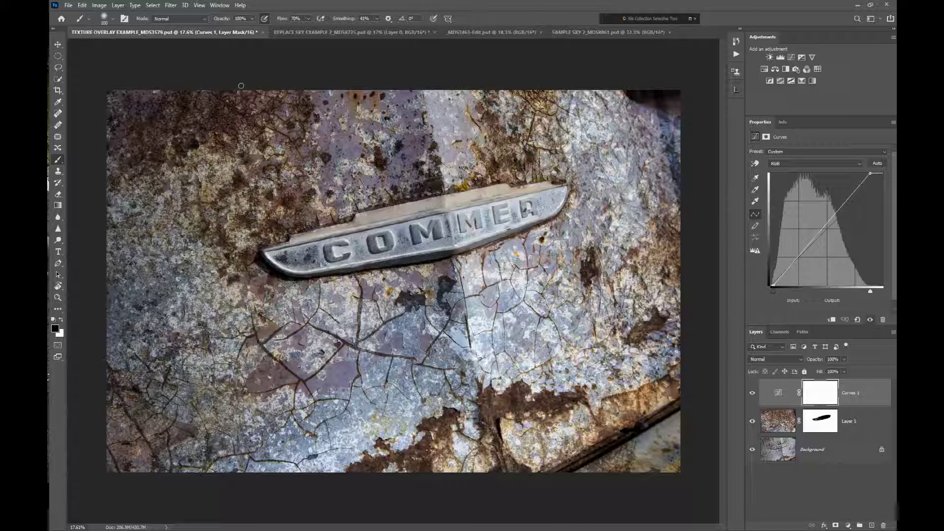
- Close the TEXTURE OVERLAY EXAMPLE document without saving the changes
{"action": "left_click", "coordinate": [262, 31]}
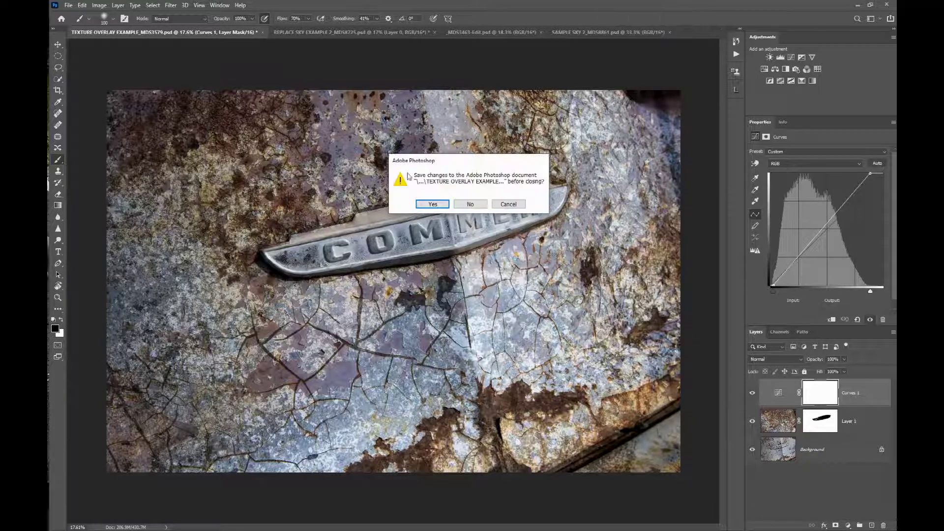
{"action": "left_click", "coordinate": [462, 206]}
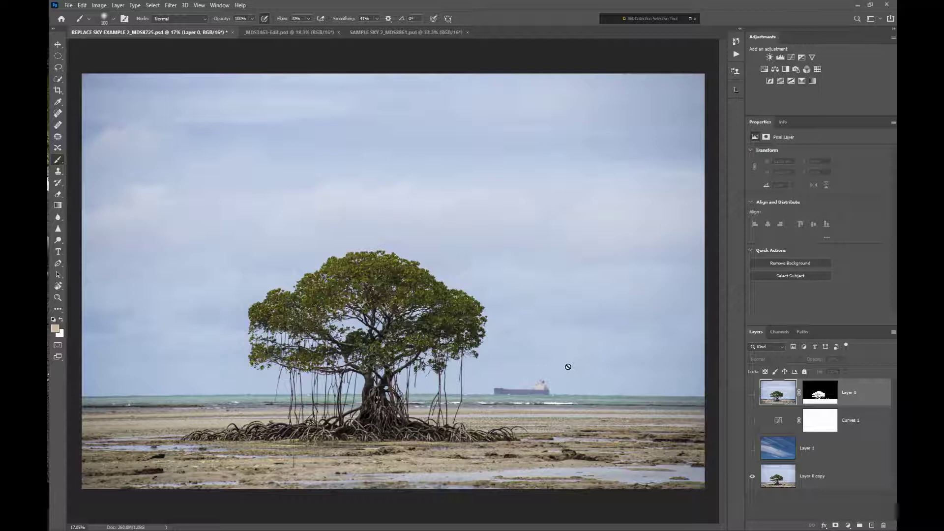
- Examine the fine leaves, branches and sky gaps of the mangrove tree up close, and return to the whole photo
{"action": "scroll", "coordinate": [334, 299], "scroll_direction": "up", "scroll_amount": 2}
{"action": "scroll", "coordinate": [334, 299], "scroll_direction": "up", "scroll_amount": 8}
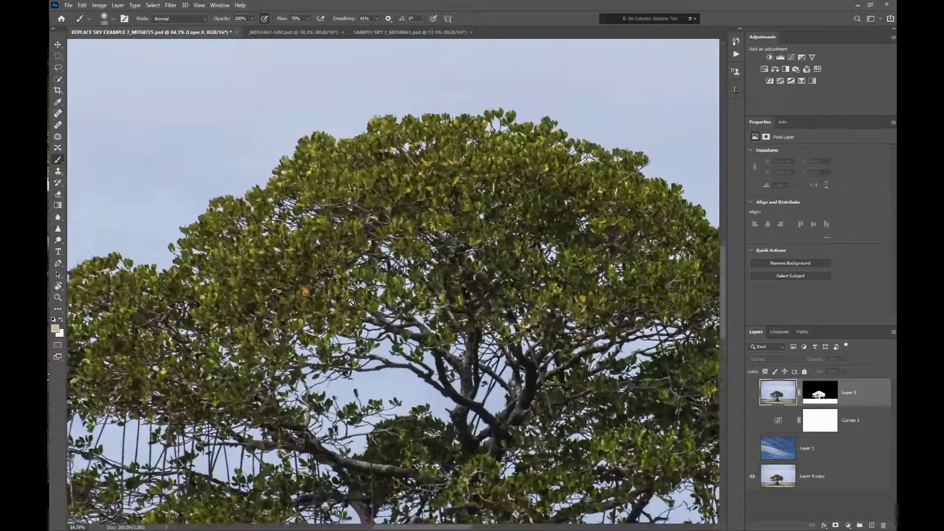
{"action": "scroll", "coordinate": [352, 303], "scroll_direction": "up", "scroll_amount": 1}
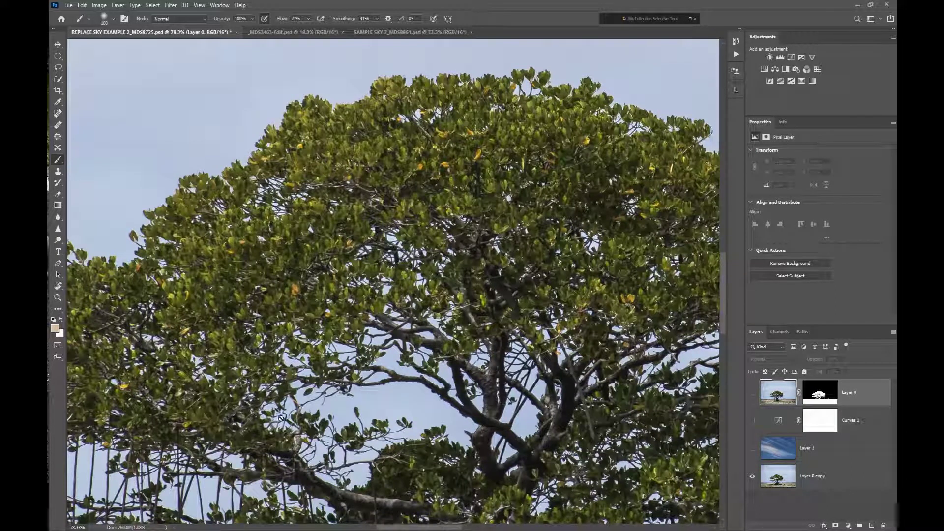
{"action": "scroll", "coordinate": [316, 249], "scroll_direction": "down", "scroll_amount": 4}
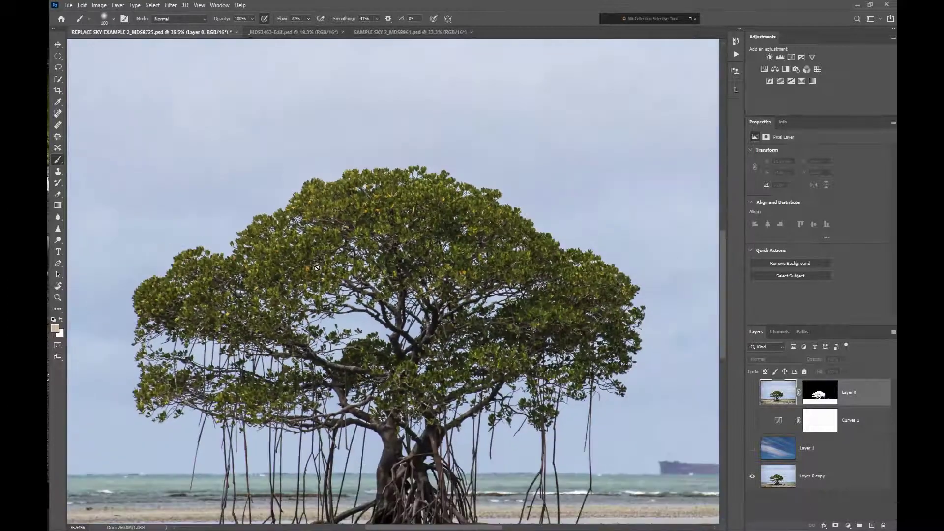
{"action": "scroll", "coordinate": [318, 269], "scroll_direction": "down", "scroll_amount": 4}
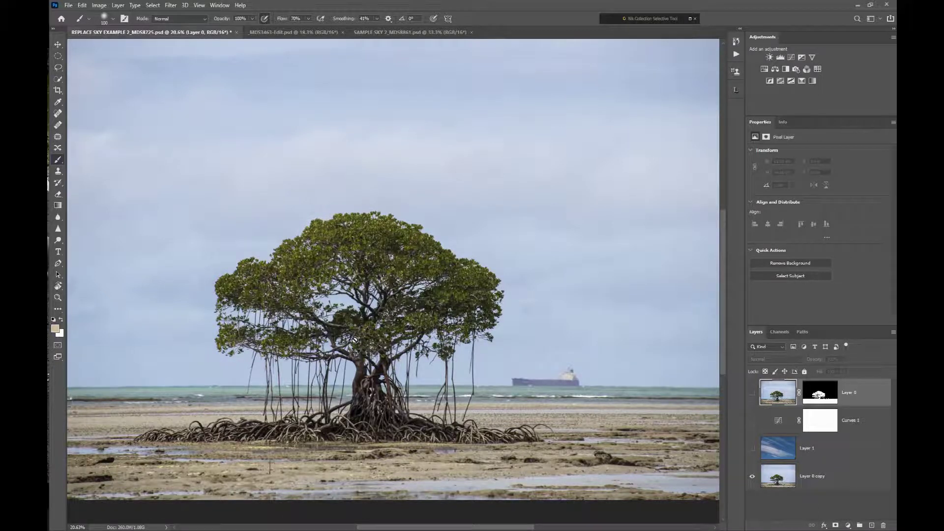
{"action": "scroll", "coordinate": [355, 341], "scroll_direction": "down", "scroll_amount": 2}
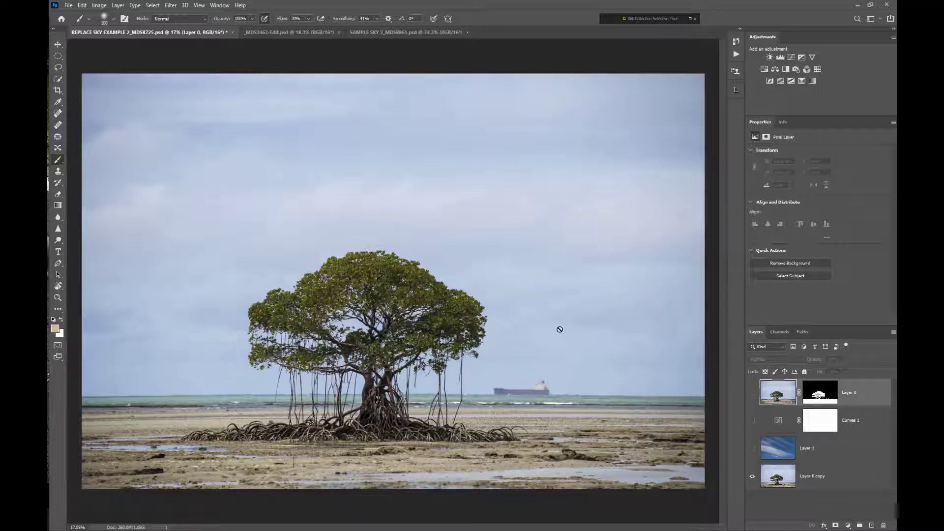
- Copy the mountain sky image from SAMPLE SKY 2_MDS8861.psd into REPLACE SKY EXAMPLE 2_MDS8725.psd as a new layer with the Move tool
{"action": "left_click", "coordinate": [406, 32]}
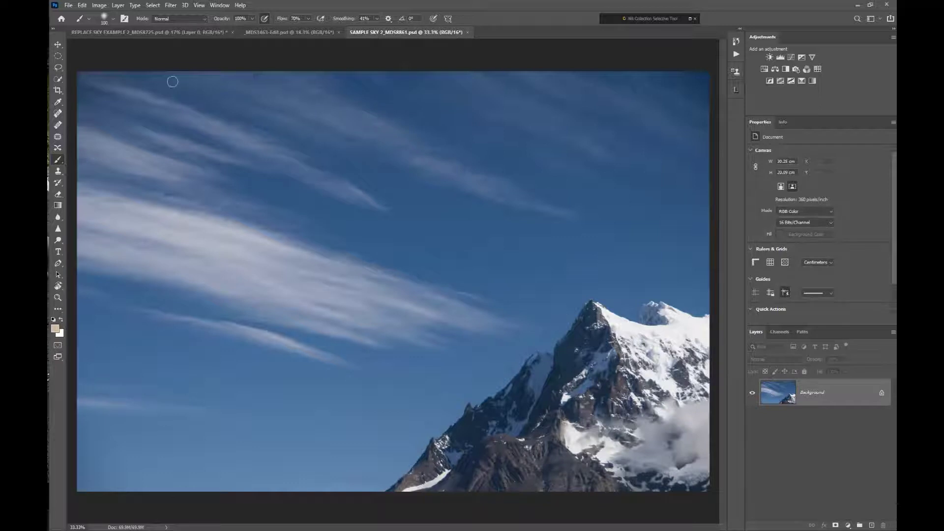
{"action": "left_click", "coordinate": [59, 45]}
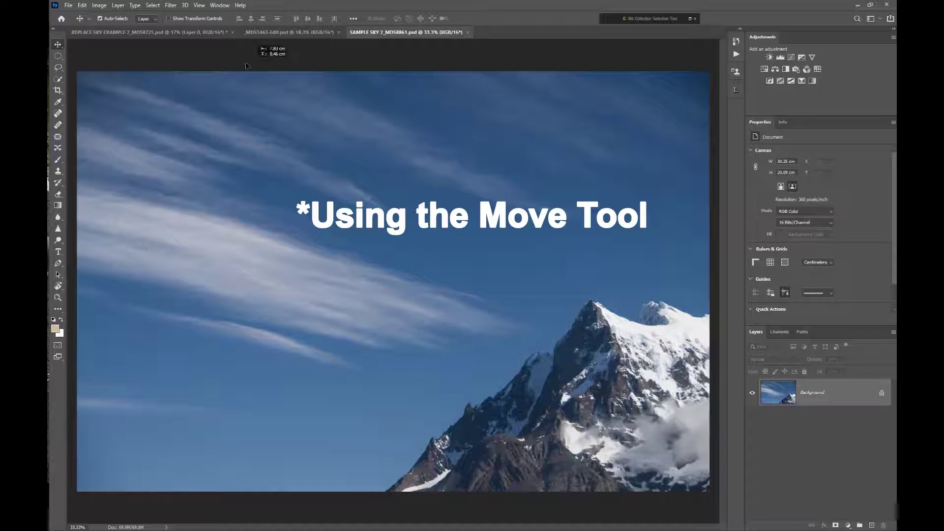
{"action": "left_click", "coordinate": [210, 33]}
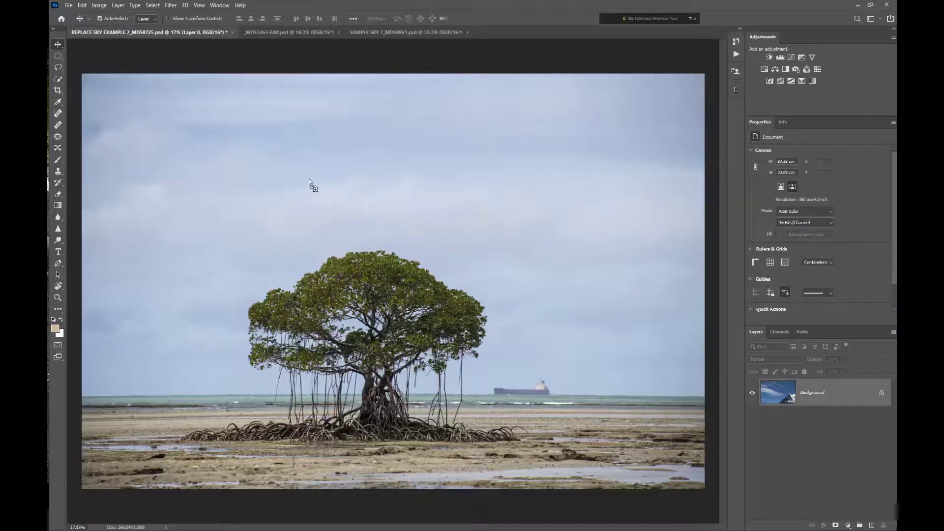
{"action": "left_click_drag", "start_coordinate": [330, 195], "coordinate": [329, 195]}
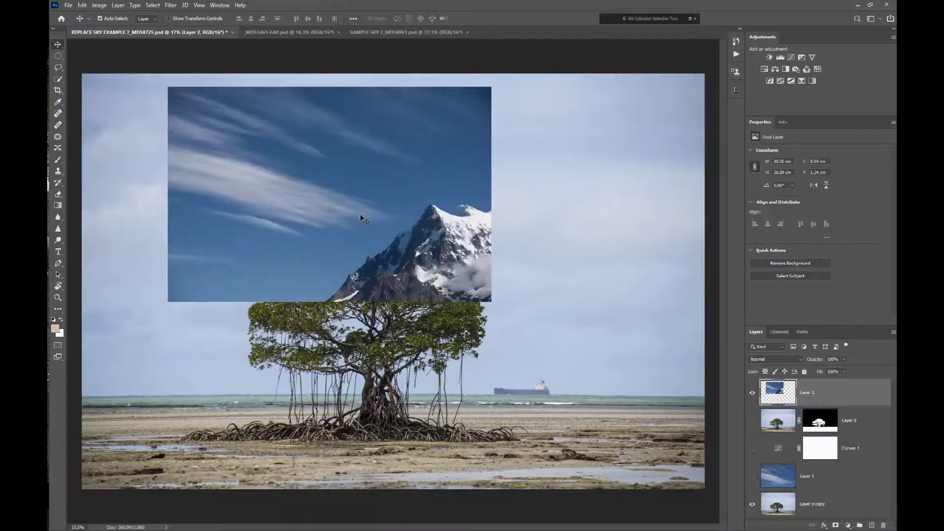
- Scale the mountain sky layer to about 276.5% and position it so its clouds cover the photo, with the mountain almost entirely outside the canvas
{"action": "scroll", "coordinate": [361, 216], "scroll_direction": "down", "scroll_amount": 2}
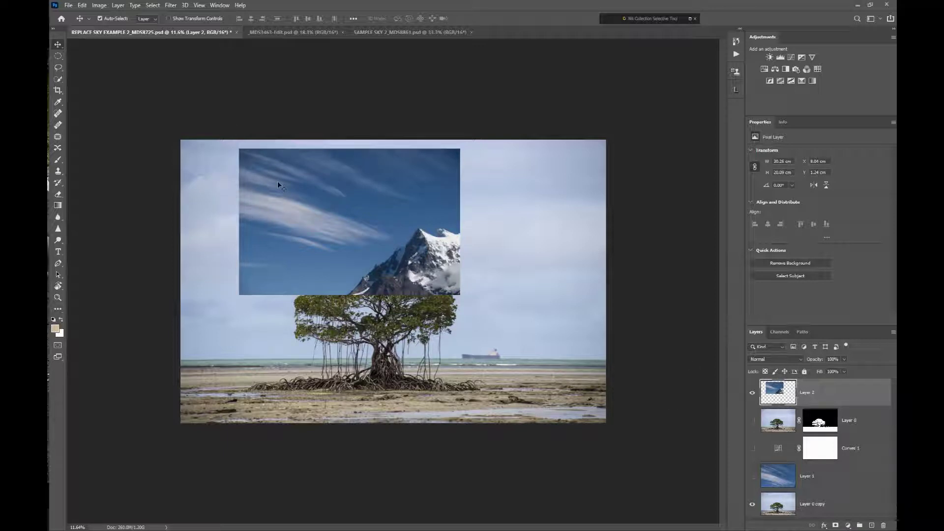
{"action": "left_click", "coordinate": [95, 7]}
{"action": "mouse_move", "coordinate": [87, 6]}
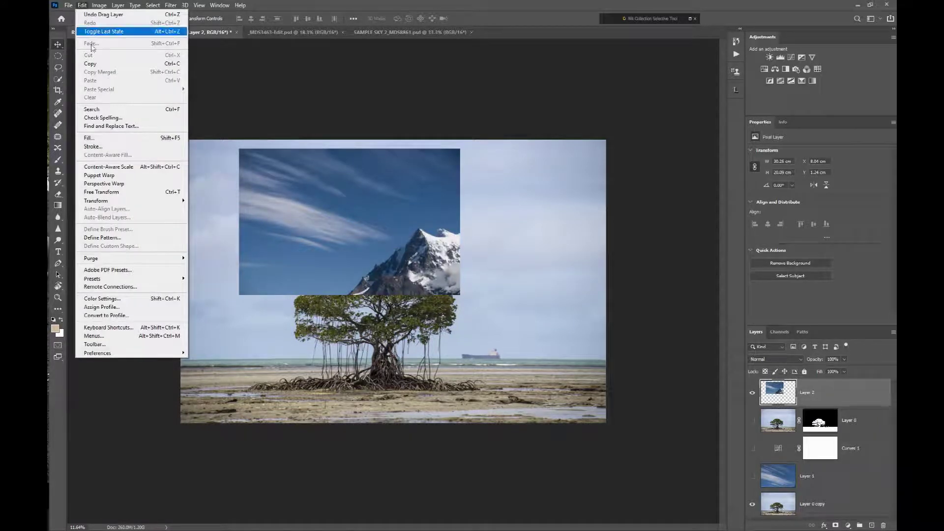
{"action": "mouse_move", "coordinate": [96, 202]}
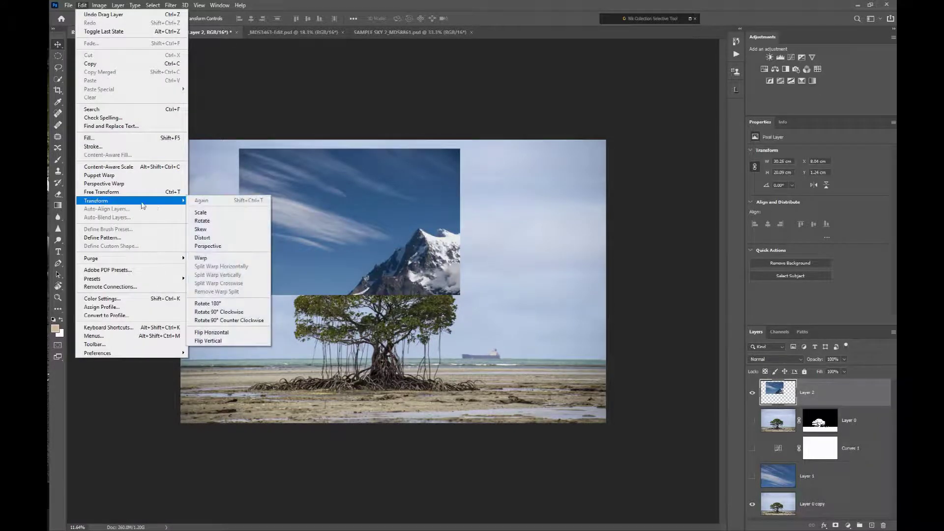
{"action": "left_click", "coordinate": [201, 213]}
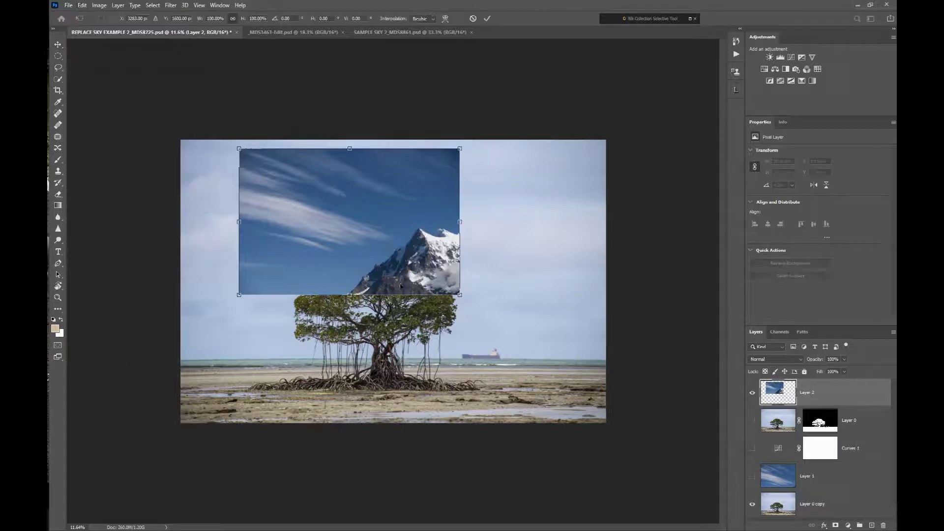
{"action": "left_click_drag", "start_coordinate": [460, 296], "coordinate": [627, 459]}
{"action": "left_click_drag", "start_coordinate": [239, 148], "coordinate": [148, 112]}
{"action": "left_click_drag", "start_coordinate": [257, 191], "coordinate": [271, 235]}
{"action": "scroll", "coordinate": [361, 315], "scroll_direction": "down", "scroll_amount": 2}
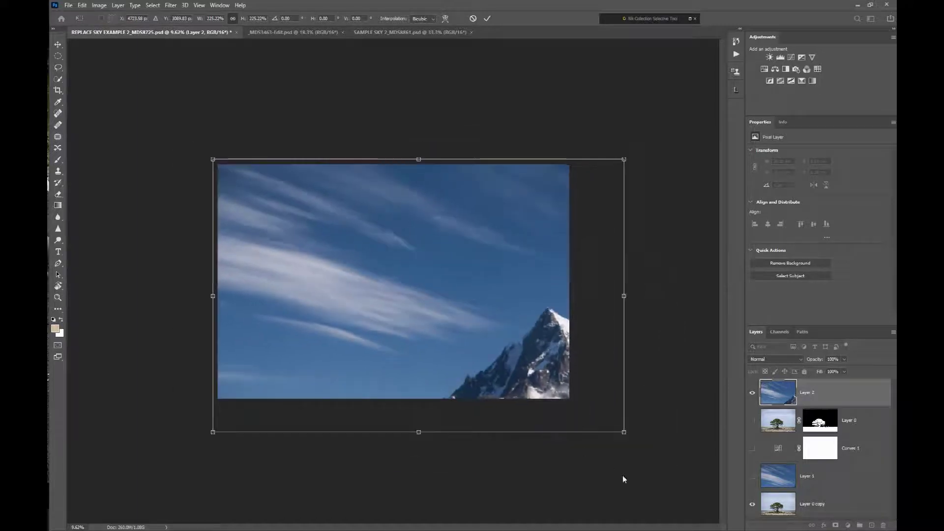
{"action": "left_click_drag", "start_coordinate": [624, 433], "coordinate": [707, 513]}
{"action": "left_click_drag", "start_coordinate": [461, 311], "coordinate": [459, 310]}
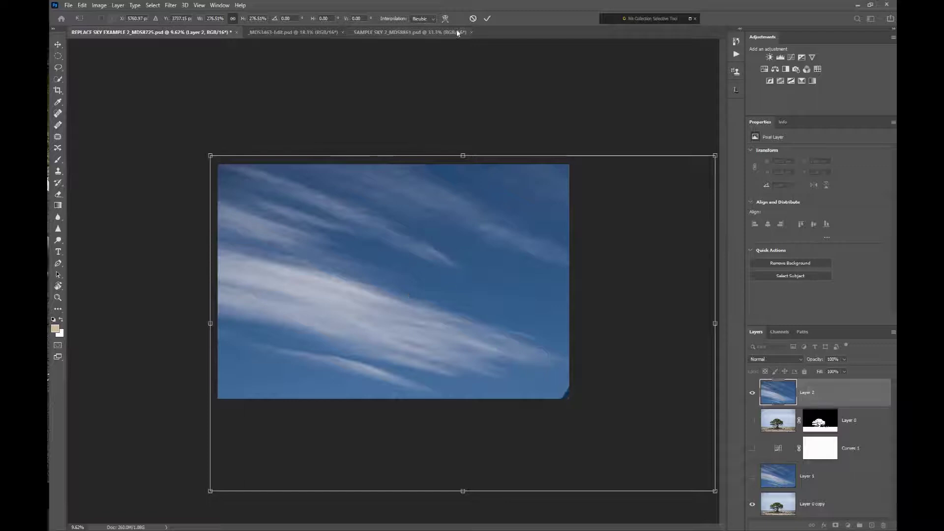
{"action": "left_click", "coordinate": [487, 19]}
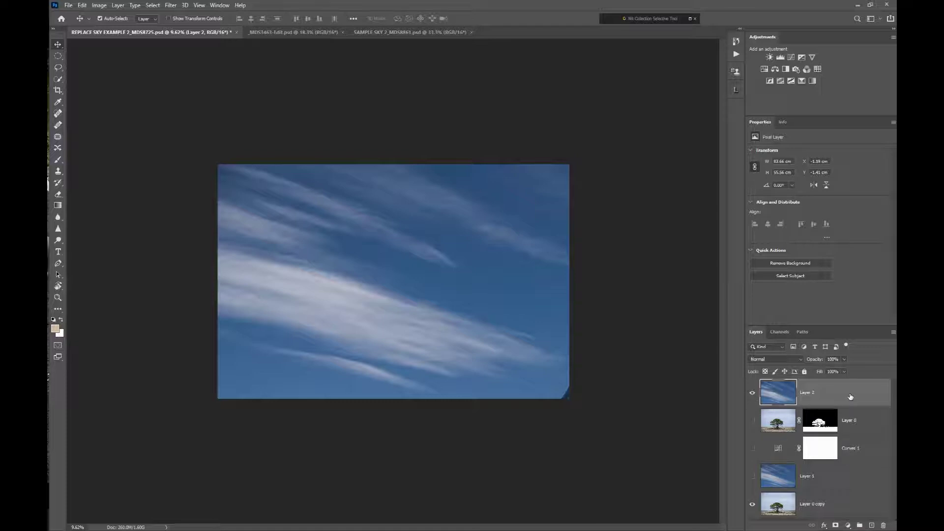
- Delete the Layer 2 sky and make the prepared sky on Layer 1 and the Curves 1 adjustment visible
{"action": "left_click_drag", "start_coordinate": [849, 396], "coordinate": [883, 525]}
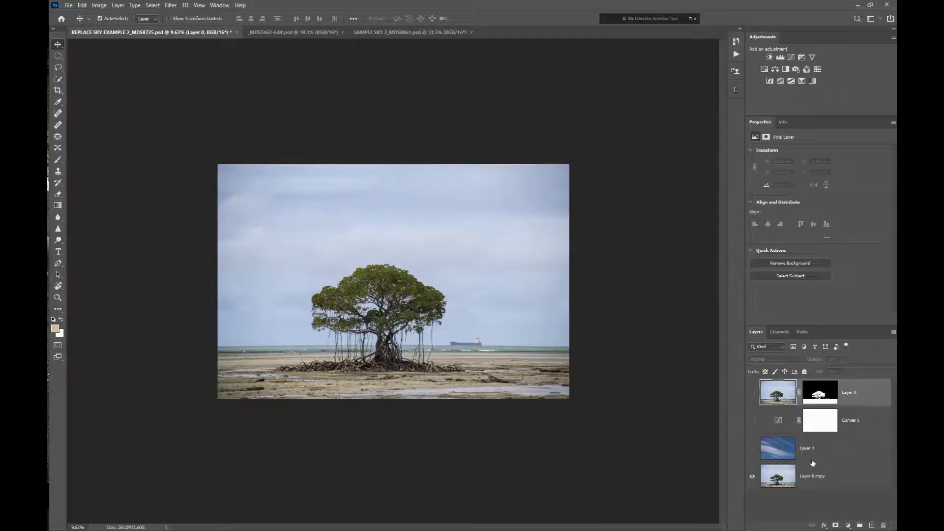
{"action": "left_click", "coordinate": [753, 449]}
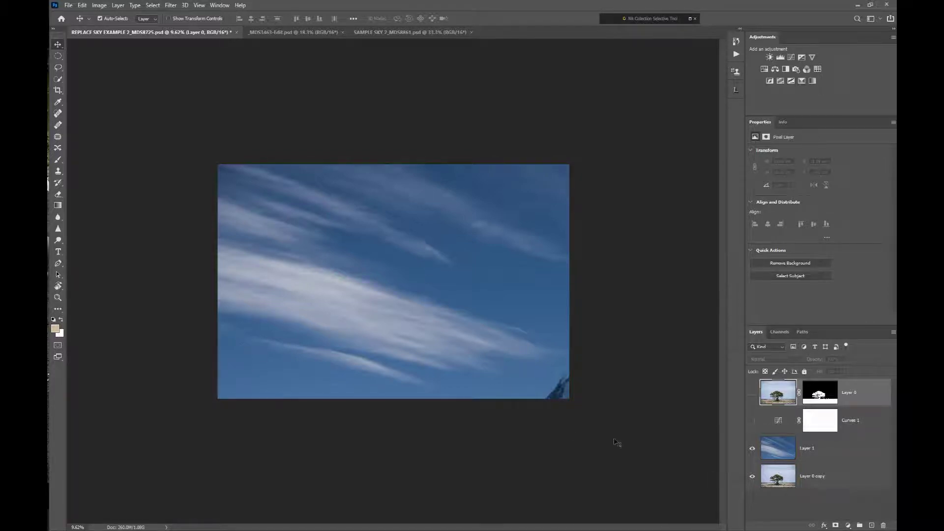
{"action": "left_click", "coordinate": [751, 421]}
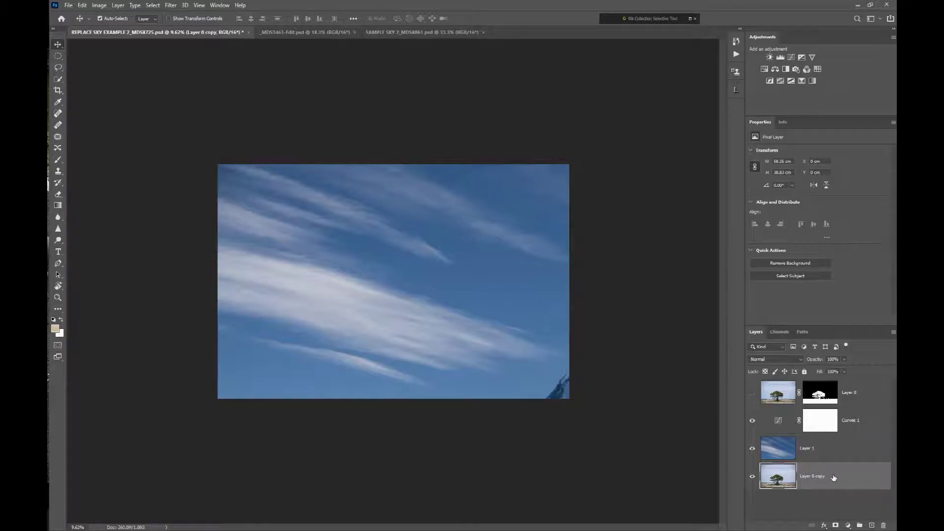
- Duplicate Layer 0 copy and place the duplicate at the top of the layer stack, keeping it selected
{"action": "left_click_drag", "start_coordinate": [833, 478], "coordinate": [873, 525]}
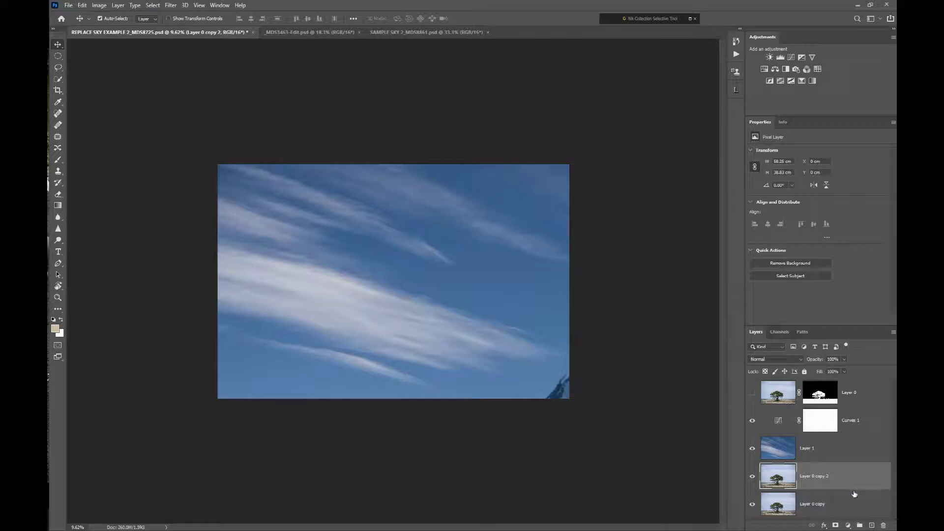
{"action": "left_click_drag", "start_coordinate": [841, 484], "coordinate": [825, 393]}
{"action": "left_click_drag", "start_coordinate": [842, 431], "coordinate": [830, 385]}
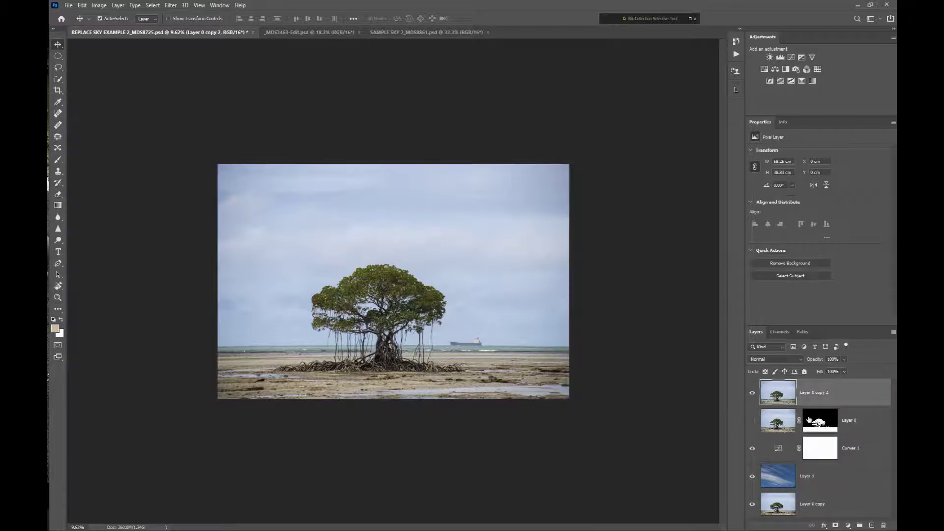
{"action": "left_click", "coordinate": [862, 425]}
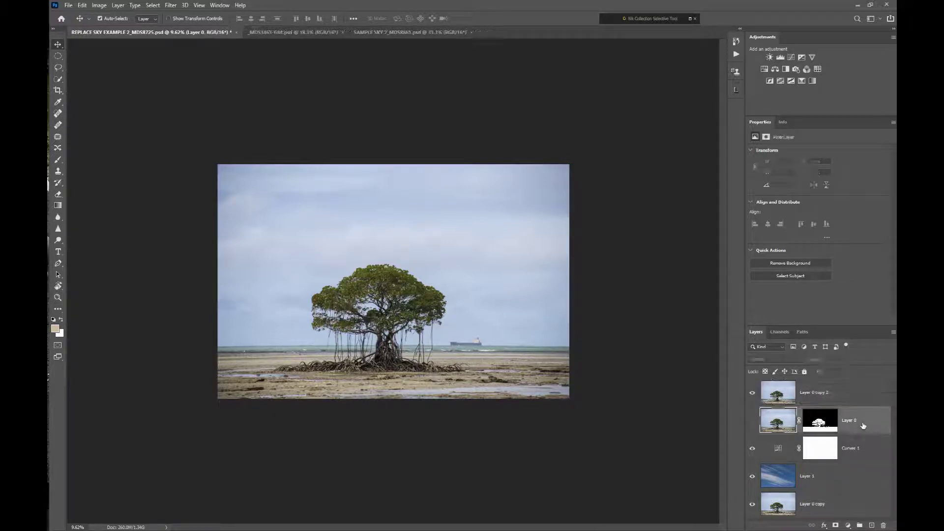
{"action": "left_click", "coordinate": [771, 398]}
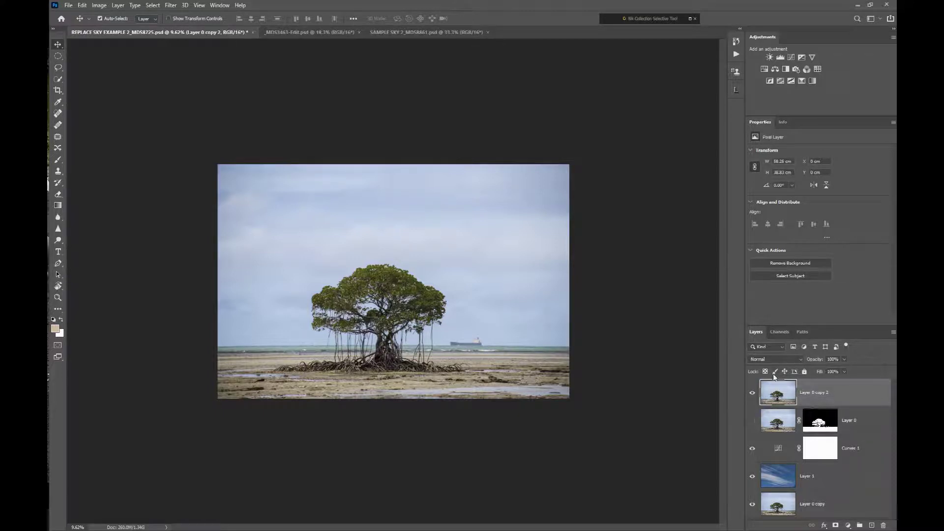
- Load the saved SKY channel as a new selection
{"action": "scroll", "coordinate": [424, 319], "scroll_direction": "up", "scroll_amount": 1}
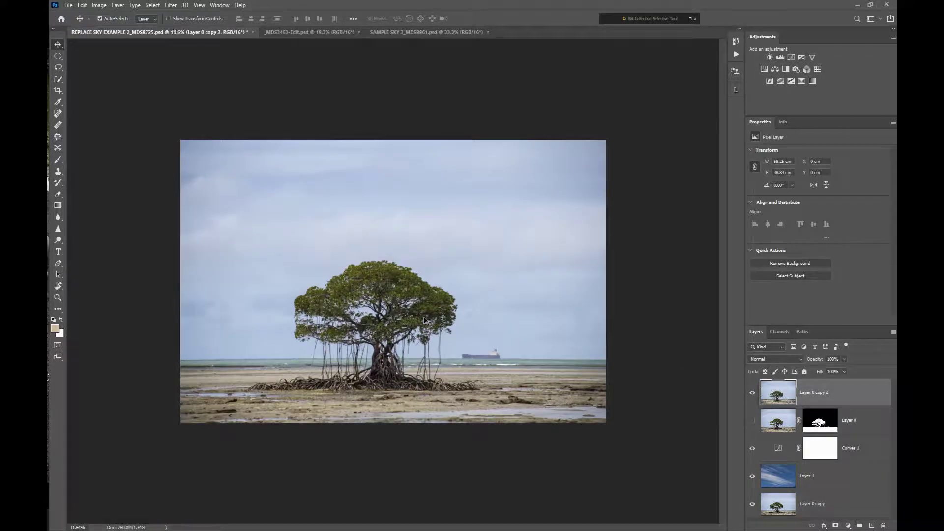
{"action": "scroll", "coordinate": [424, 320], "scroll_direction": "up", "scroll_amount": 1}
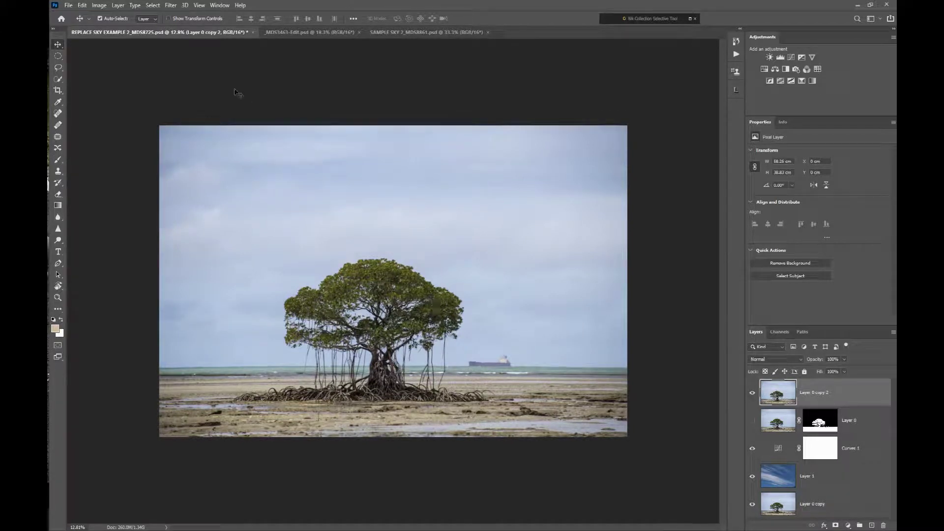
{"action": "left_click", "coordinate": [152, 6]}
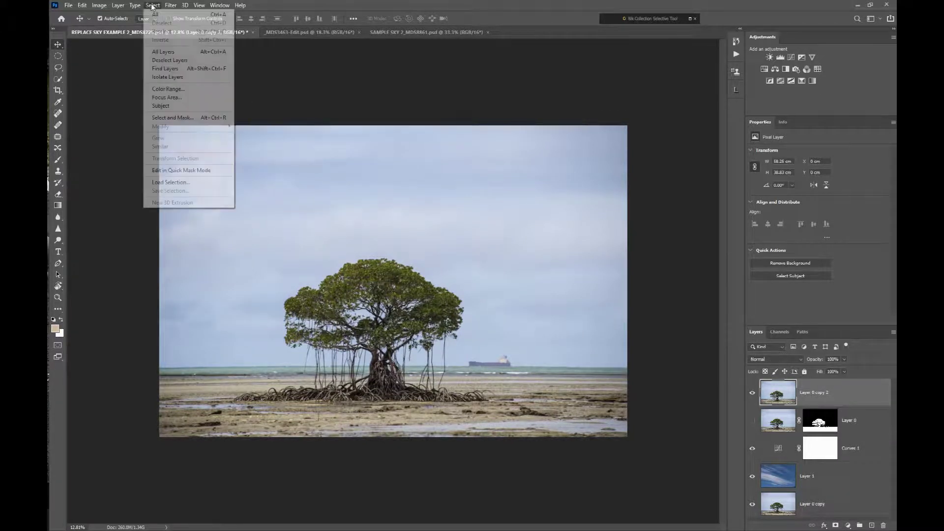
{"action": "left_click", "coordinate": [153, 183]}
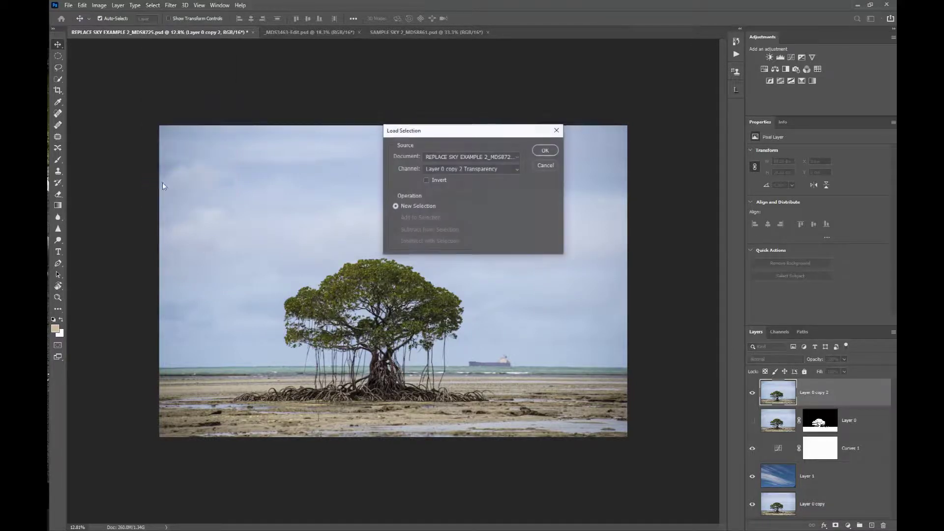
{"action": "left_click", "coordinate": [517, 170]}
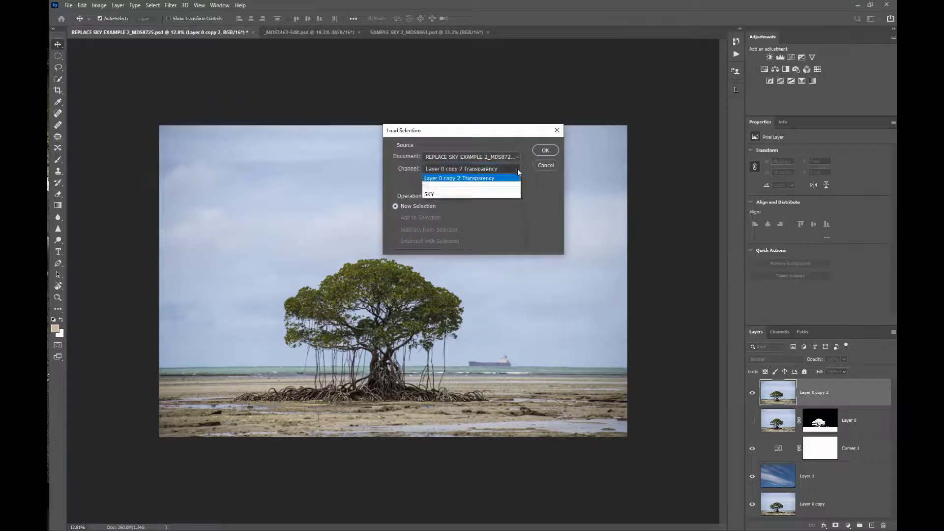
{"action": "left_click", "coordinate": [430, 194]}
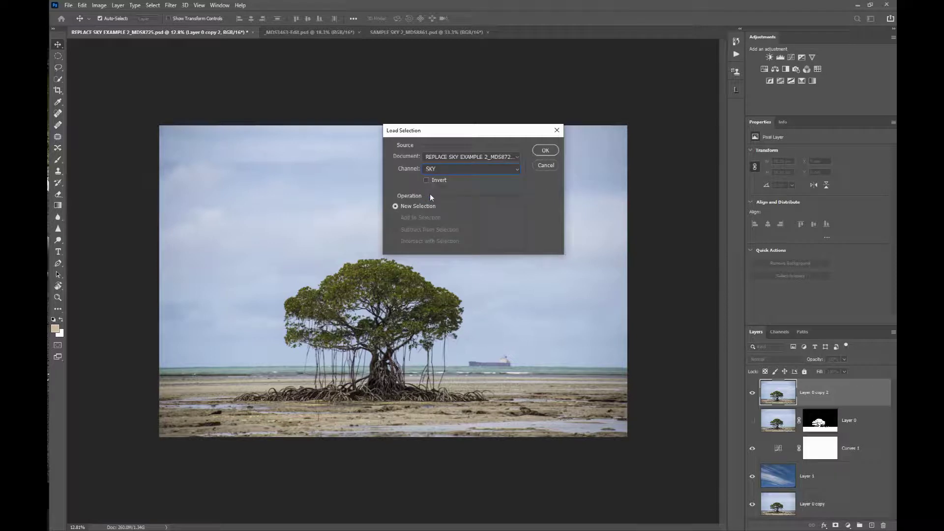
{"action": "left_click", "coordinate": [547, 151]}
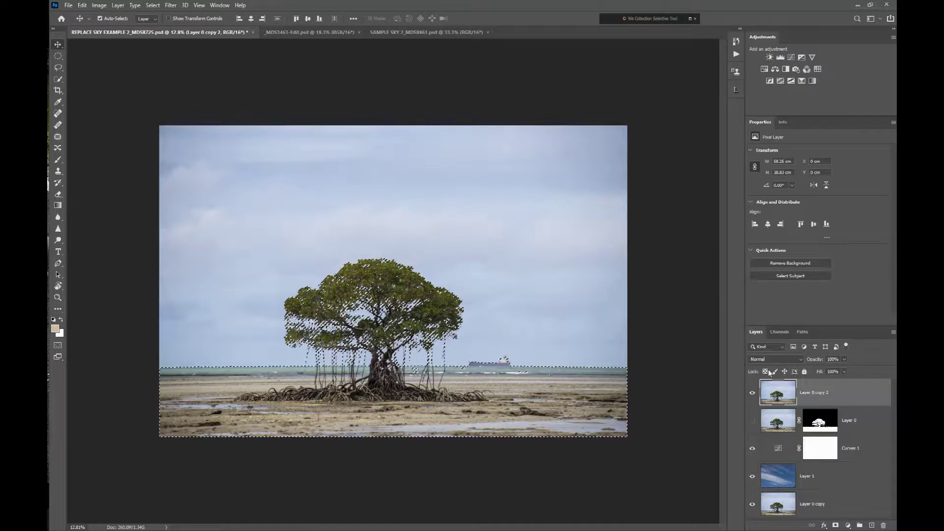
- Add a layer mask to Layer 0 copy 2 from the selection and check the tree's leaf edges against the new sky
{"action": "left_click", "coordinate": [835, 525]}
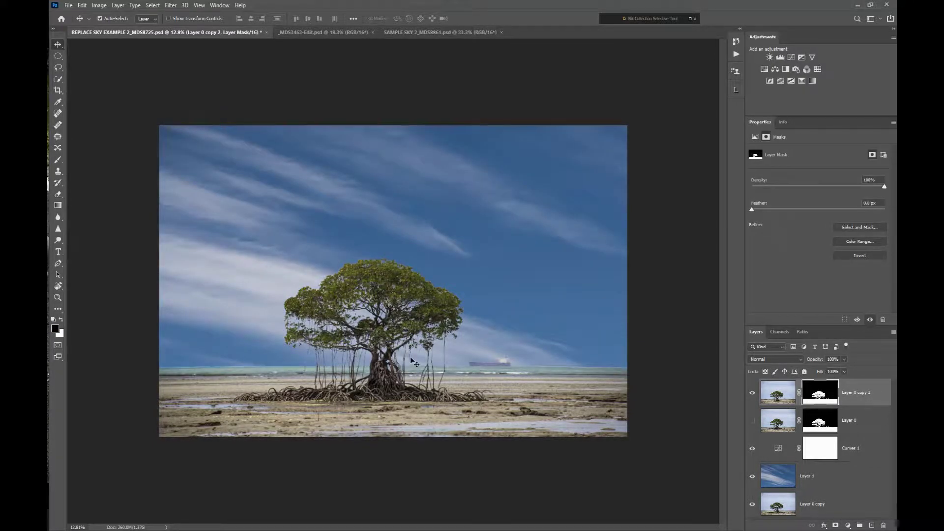
{"action": "scroll", "coordinate": [395, 344], "scroll_direction": "up", "scroll_amount": 4}
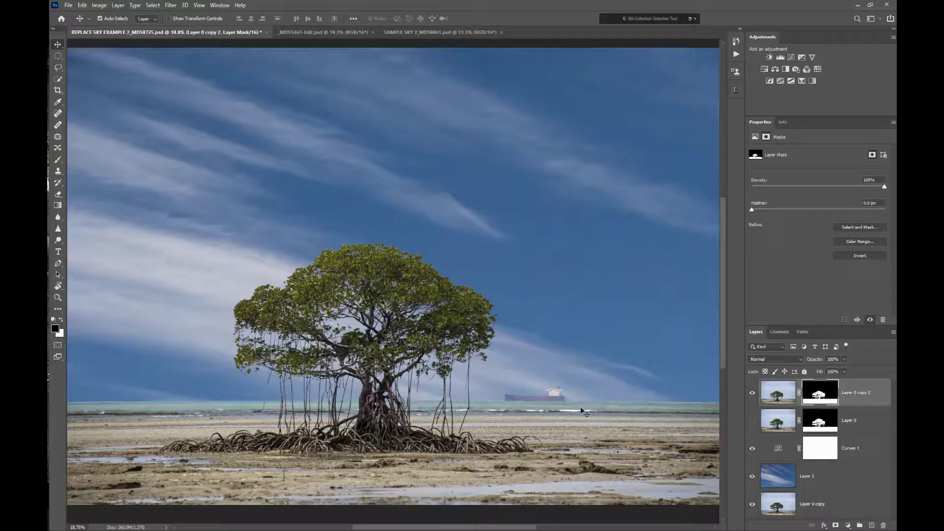
{"action": "scroll", "coordinate": [325, 282], "scroll_direction": "up", "scroll_amount": 8}
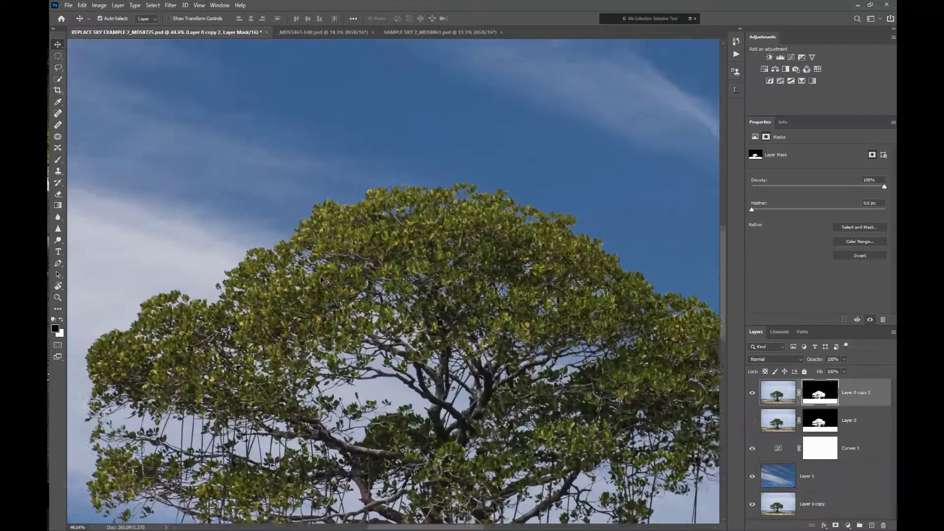
{"action": "scroll", "coordinate": [322, 281], "scroll_direction": "up", "scroll_amount": 2}
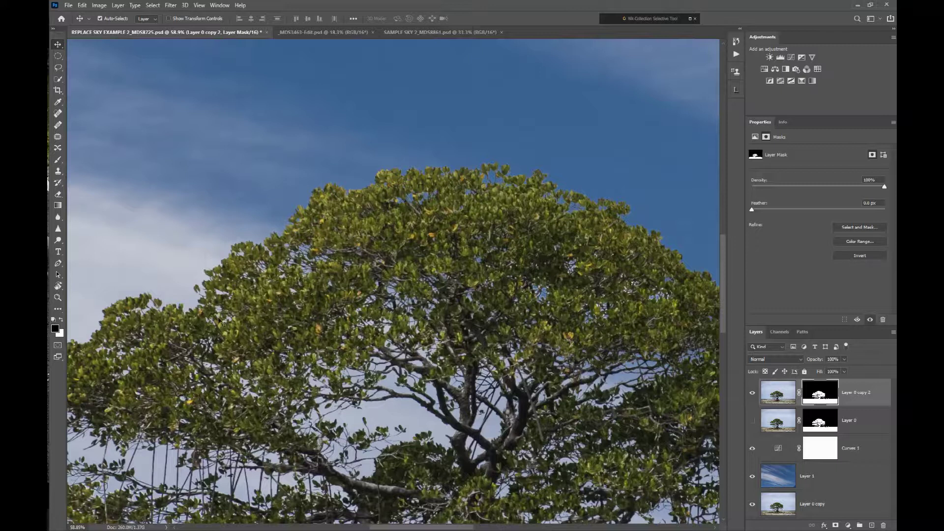
{"action": "scroll", "coordinate": [312, 344], "scroll_direction": "down", "scroll_amount": 9}
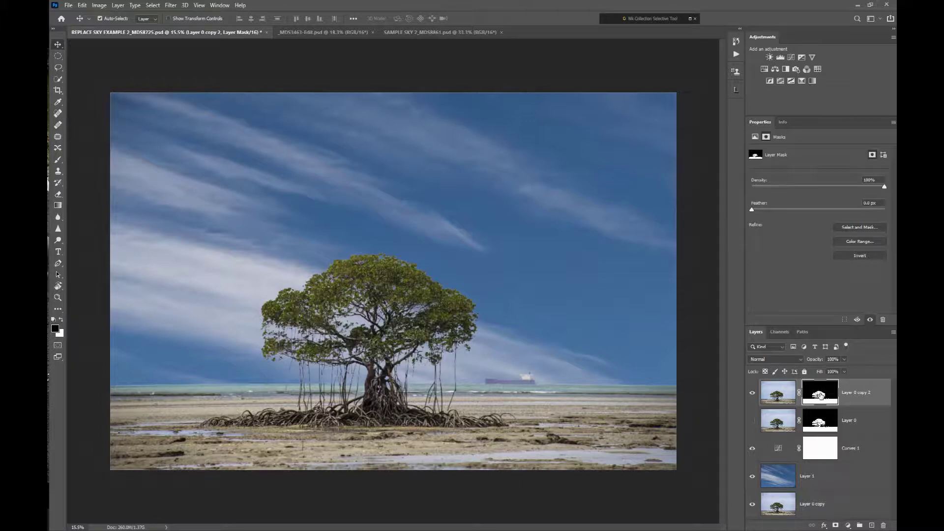
- Display the mask of Layer 0 copy 2 on its own and paint white over the grey patches in the sea around the ship
{"action": "left_click", "coordinate": [820, 395], "text": "alt"}
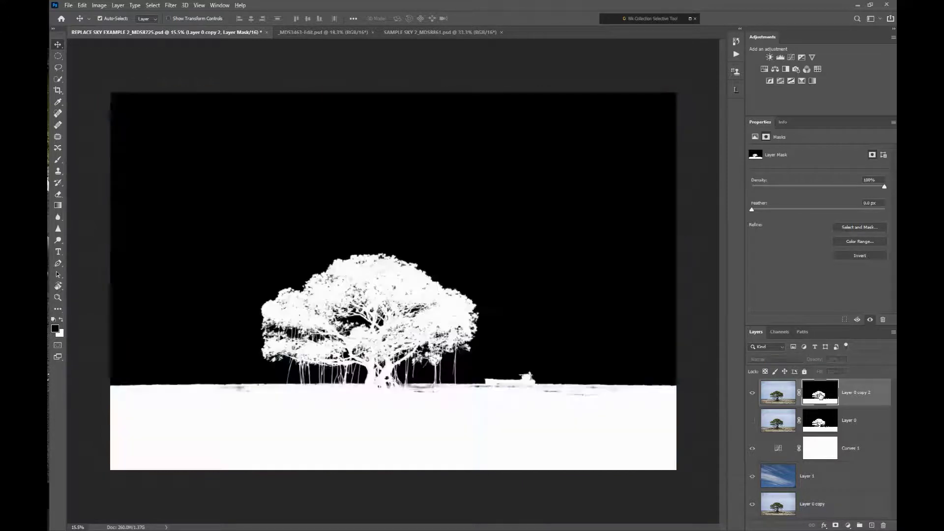
{"action": "scroll", "coordinate": [579, 410], "scroll_direction": "up", "scroll_amount": 1}
{"action": "scroll", "coordinate": [580, 410], "scroll_direction": "up", "scroll_amount": 5}
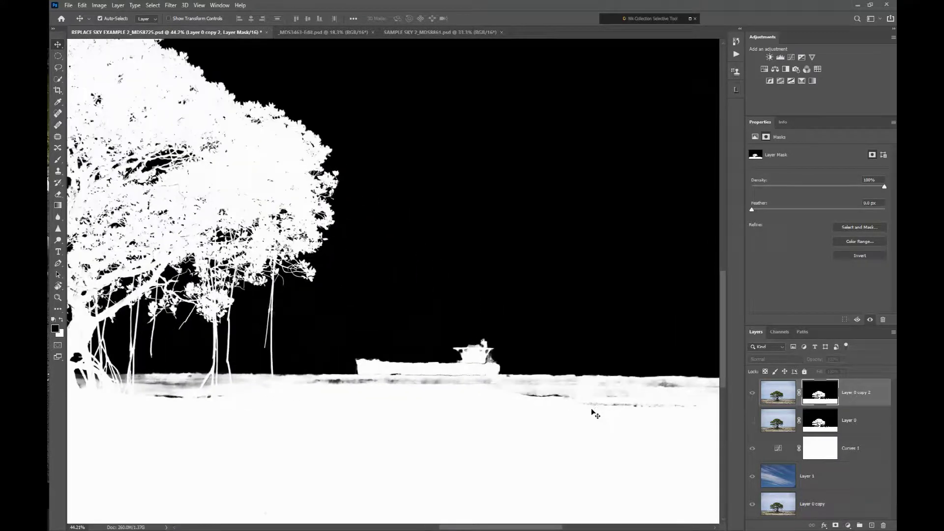
{"action": "left_click_drag", "start_coordinate": [628, 415], "coordinate": [414, 326]}
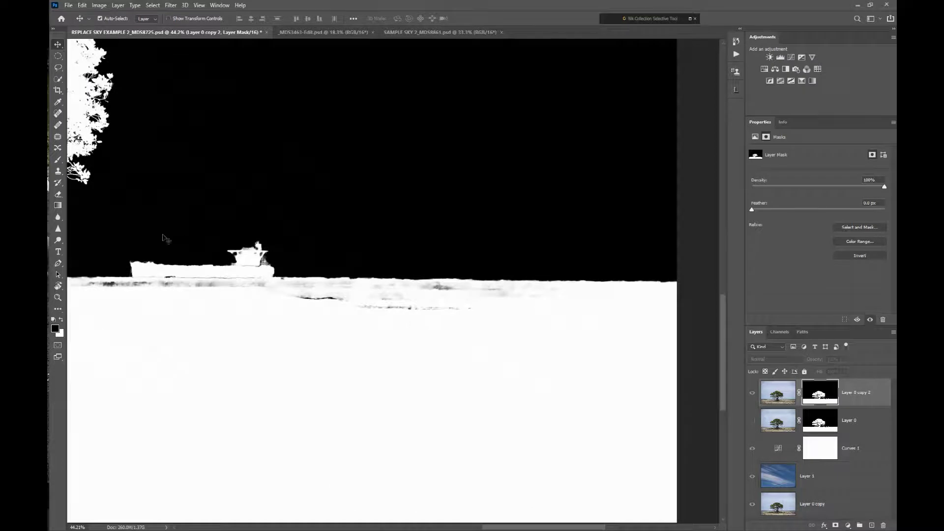
{"action": "left_click", "coordinate": [57, 162]}
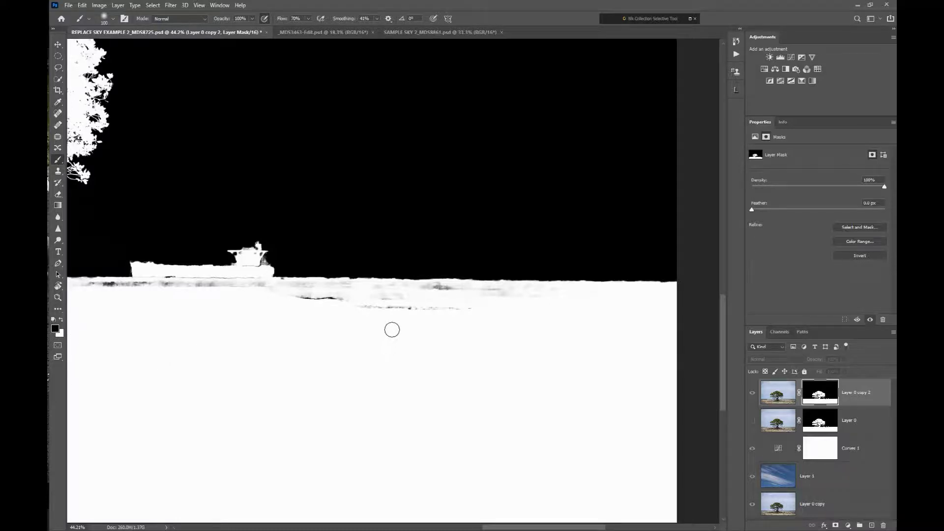
{"action": "key", "text": "x"}
{"action": "left_click_drag", "start_coordinate": [442, 303], "coordinate": [289, 297]}
{"action": "mouse_move", "coordinate": [565, 311]}
{"action": "left_mouse_down"}
{"action": "mouse_move", "coordinate": [541, 290]}
{"action": "mouse_move", "coordinate": [255, 290]}
{"action": "left_mouse_up"}
{"action": "mouse_move", "coordinate": [441, 293]}
{"action": "left_mouse_down"}
{"action": "mouse_move", "coordinate": [147, 277]}
{"action": "mouse_move", "coordinate": [235, 282]}
{"action": "mouse_move", "coordinate": [251, 271]}
{"action": "mouse_move", "coordinate": [205, 284]}
{"action": "mouse_move", "coordinate": [78, 287]}
{"action": "mouse_move", "coordinate": [132, 283]}
{"action": "mouse_move", "coordinate": [80, 282]}
{"action": "mouse_move", "coordinate": [173, 304]}
{"action": "left_mouse_up"}
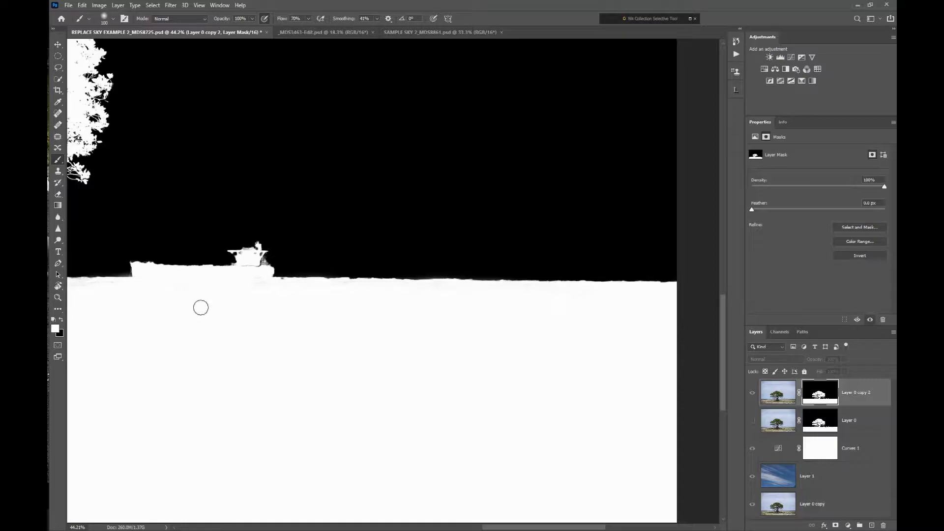
{"action": "mouse_move", "coordinate": [274, 293]}
{"action": "left_mouse_down"}
{"action": "mouse_move", "coordinate": [273, 282]}
{"action": "mouse_move", "coordinate": [282, 287]}
{"action": "left_mouse_up"}
- Paint white over the remaining grey mask patches along the shoreline beneath the tree, and return to the normal image view
{"action": "mouse_move", "coordinate": [227, 313]}
{"action": "left_mouse_down"}
{"action": "mouse_move", "coordinate": [534, 323]}
{"action": "mouse_move", "coordinate": [483, 327]}
{"action": "mouse_move", "coordinate": [445, 301]}
{"action": "mouse_move", "coordinate": [231, 296]}
{"action": "mouse_move", "coordinate": [336, 314]}
{"action": "mouse_move", "coordinate": [285, 321]}
{"action": "mouse_move", "coordinate": [219, 300]}
{"action": "mouse_move", "coordinate": [260, 303]}
{"action": "mouse_move", "coordinate": [243, 295]}
{"action": "mouse_move", "coordinate": [158, 298]}
{"action": "mouse_move", "coordinate": [159, 314]}
{"action": "mouse_move", "coordinate": [333, 326]}
{"action": "mouse_move", "coordinate": [343, 313]}
{"action": "mouse_move", "coordinate": [213, 307]}
{"action": "mouse_move", "coordinate": [79, 315]}
{"action": "left_mouse_up"}
{"action": "left_click_drag", "start_coordinate": [196, 334], "coordinate": [402, 362]}
{"action": "mouse_move", "coordinate": [352, 345]}
{"action": "left_mouse_down"}
{"action": "mouse_move", "coordinate": [265, 344]}
{"action": "mouse_move", "coordinate": [181, 357]}
{"action": "mouse_move", "coordinate": [280, 349]}
{"action": "mouse_move", "coordinate": [129, 347]}
{"action": "left_mouse_up"}
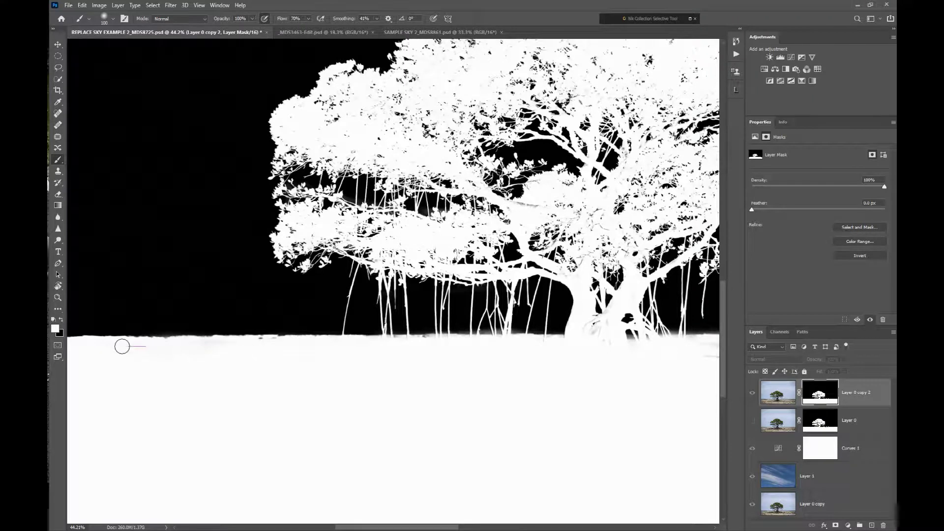
{"action": "scroll", "coordinate": [241, 362], "scroll_direction": "down", "scroll_amount": 5}
{"action": "scroll", "coordinate": [225, 360], "scroll_direction": "down", "scroll_amount": 2}
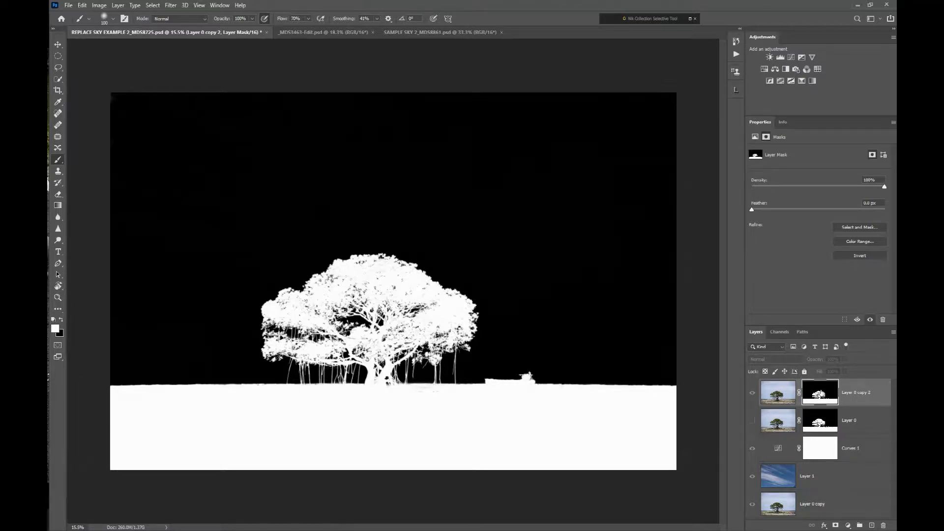
{"action": "left_click", "coordinate": [819, 393], "text": "alt"}
{"action": "scroll", "coordinate": [485, 381], "scroll_direction": "up", "scroll_amount": 1}
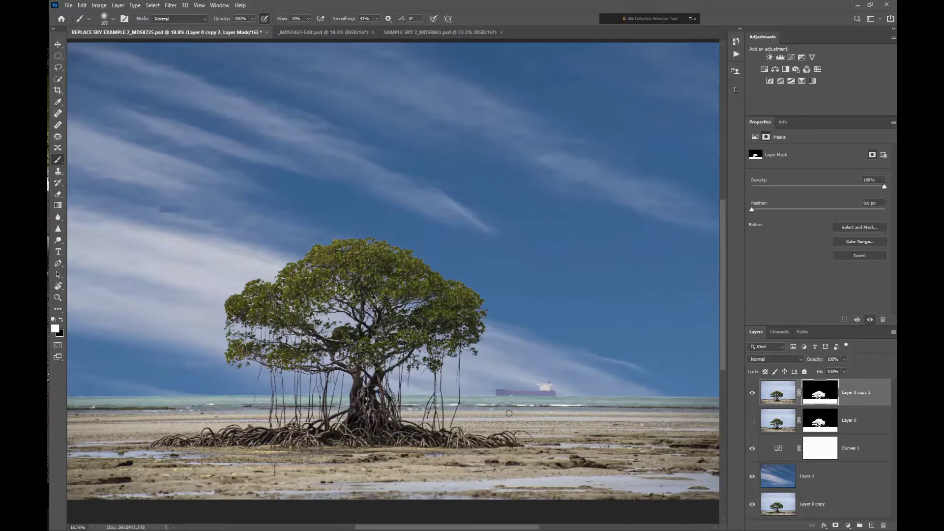
{"action": "scroll", "coordinate": [463, 415], "scroll_direction": "down", "scroll_amount": 3}
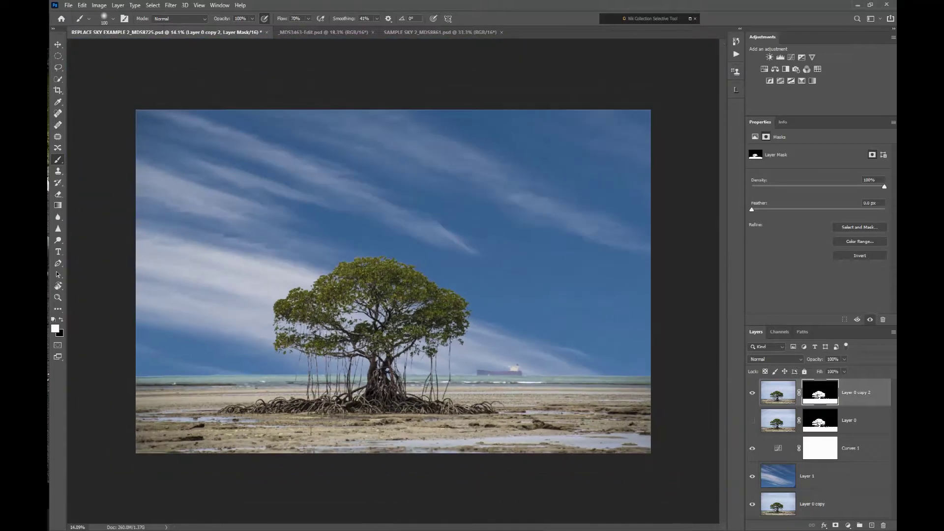